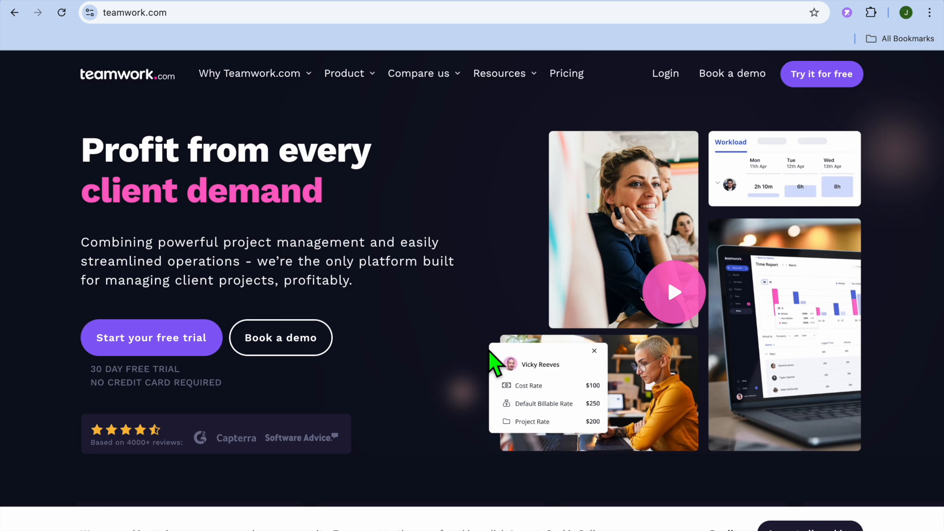
scroll(511, 255, down, 1)
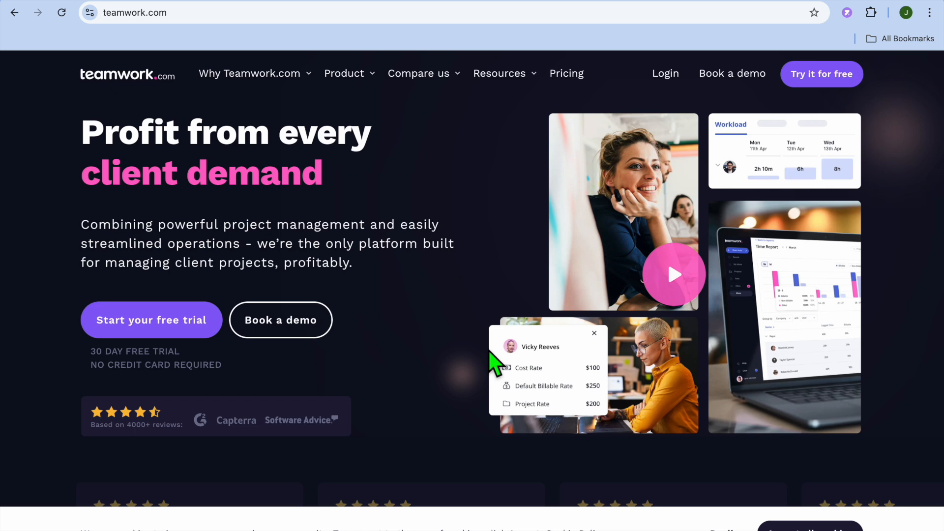
scroll(489, 350, up, 1)
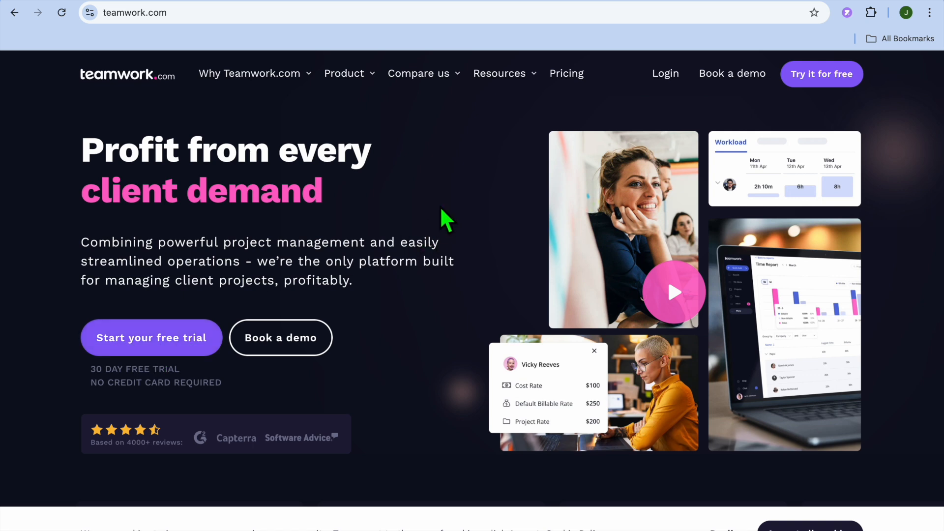
scroll(449, 206, down, 3)
scroll(447, 197, up, 3)
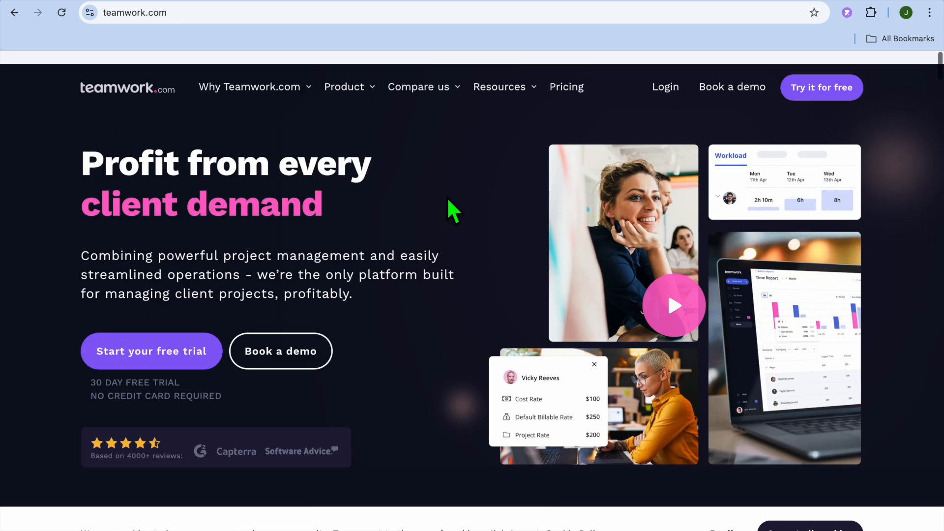
Start the Teamwork.com free trial sign-up and choose Consultancy as the company's industry.
mouse_move(350, 91)
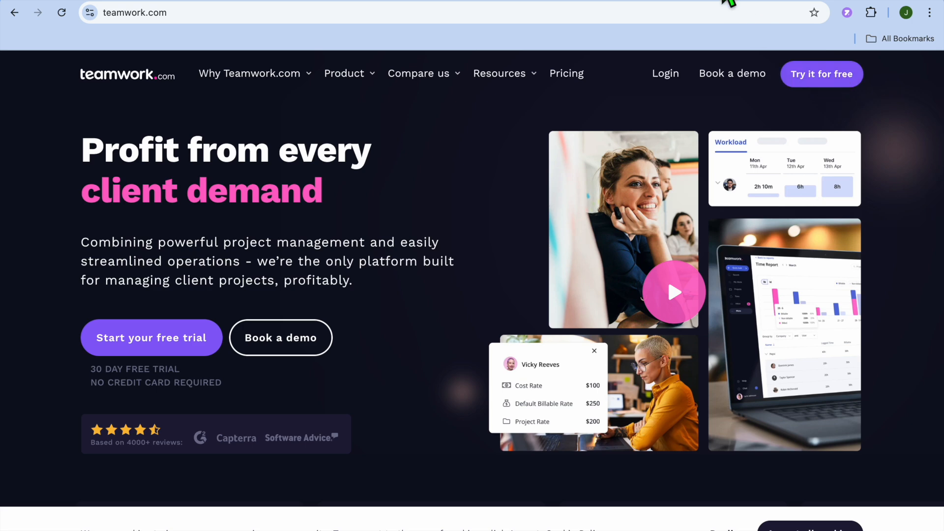
click(827, 75)
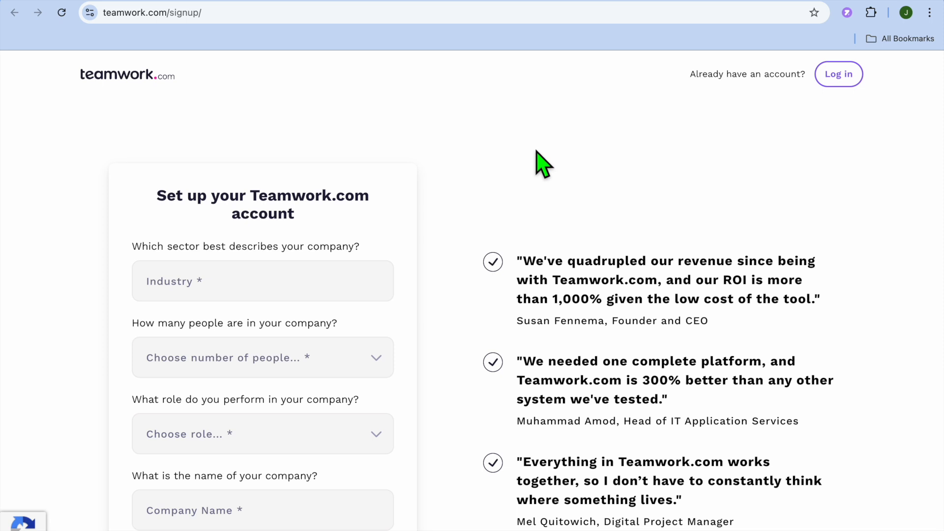
scroll(544, 165, down, 1)
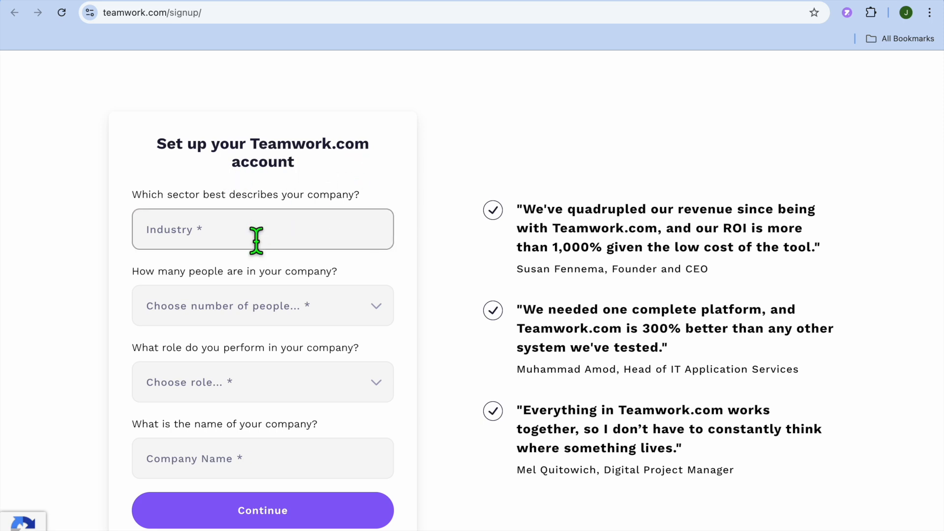
click(221, 241)
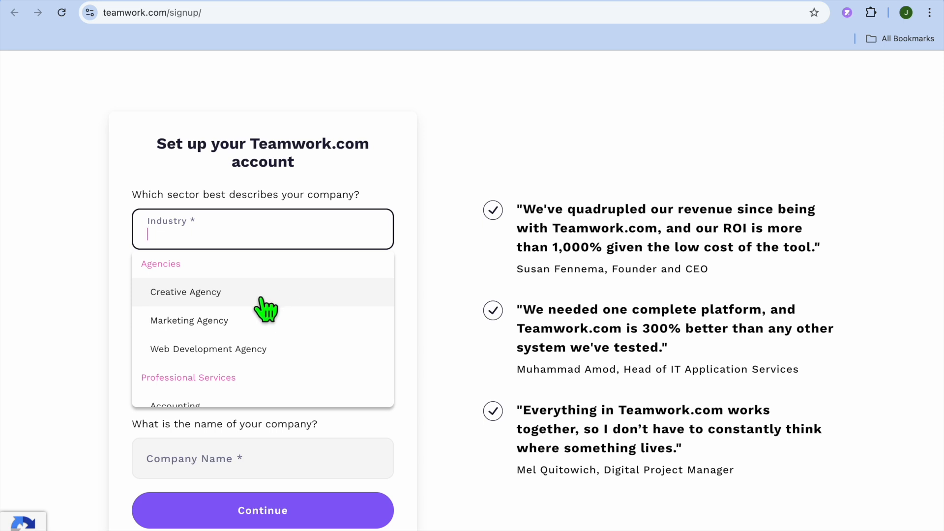
scroll(266, 309, down, 5)
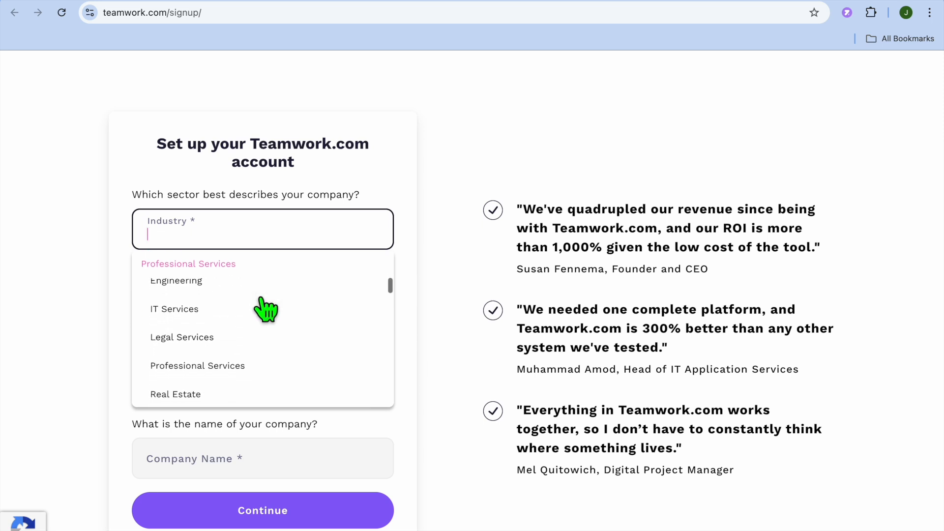
scroll(265, 309, up, 2)
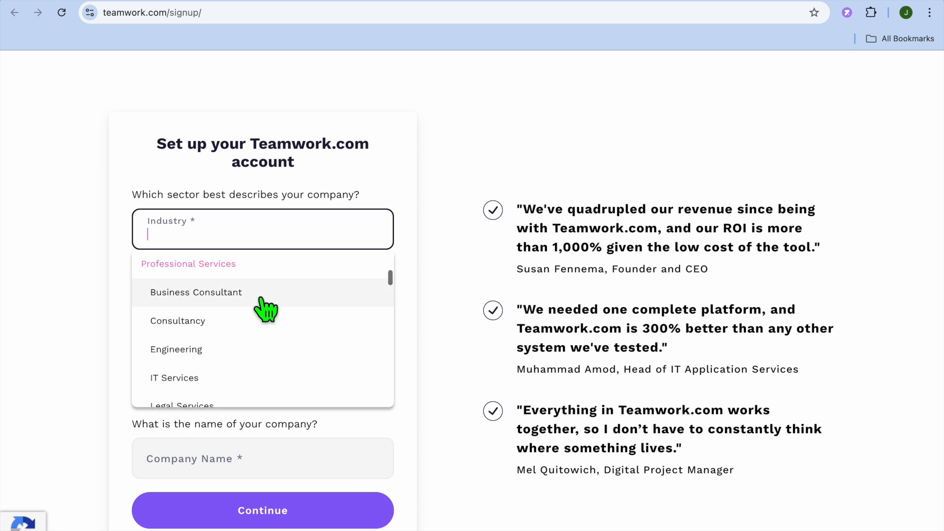
click(264, 320)
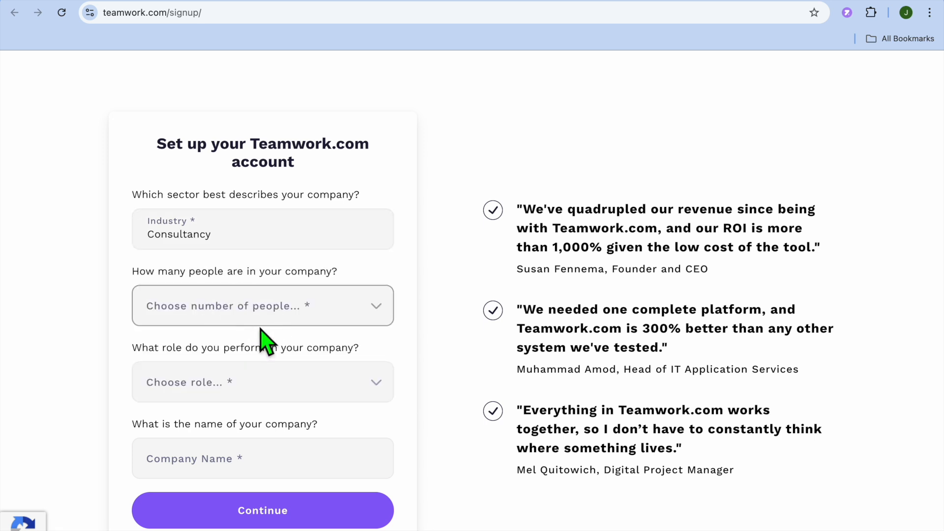
Set the company size to 1-5 people and the role to Project Manager.
click(327, 310)
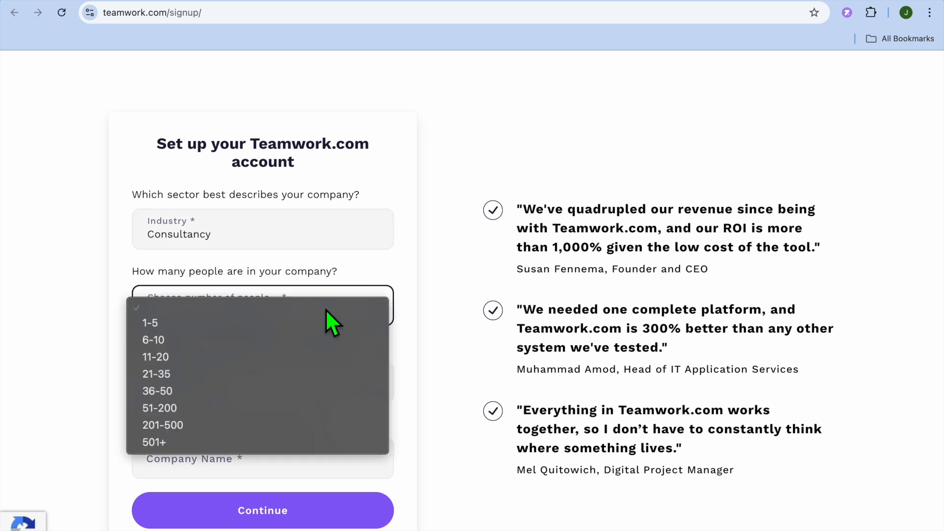
click(268, 325)
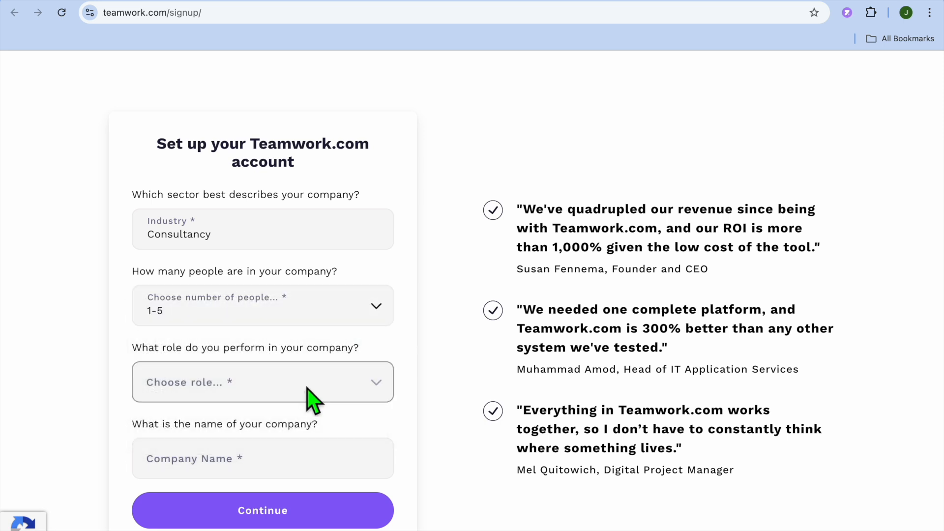
scroll(312, 401, down, 2)
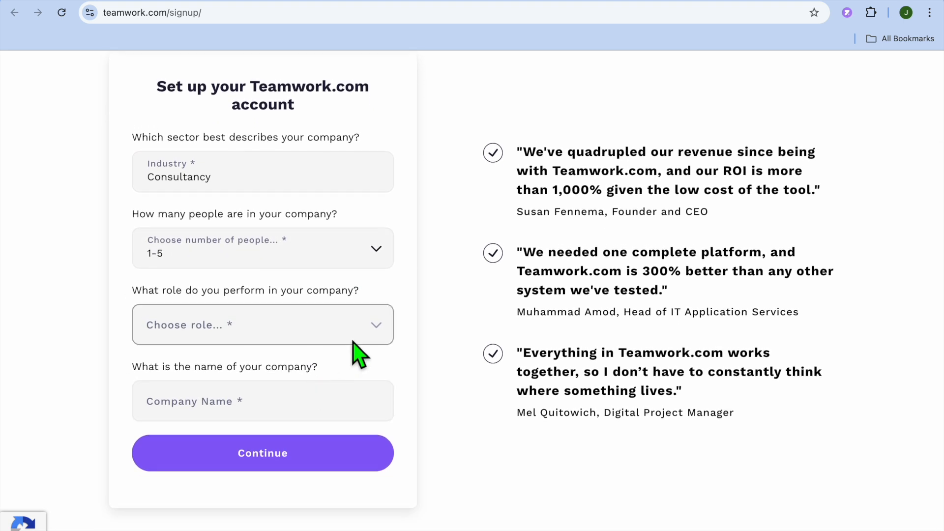
click(355, 315)
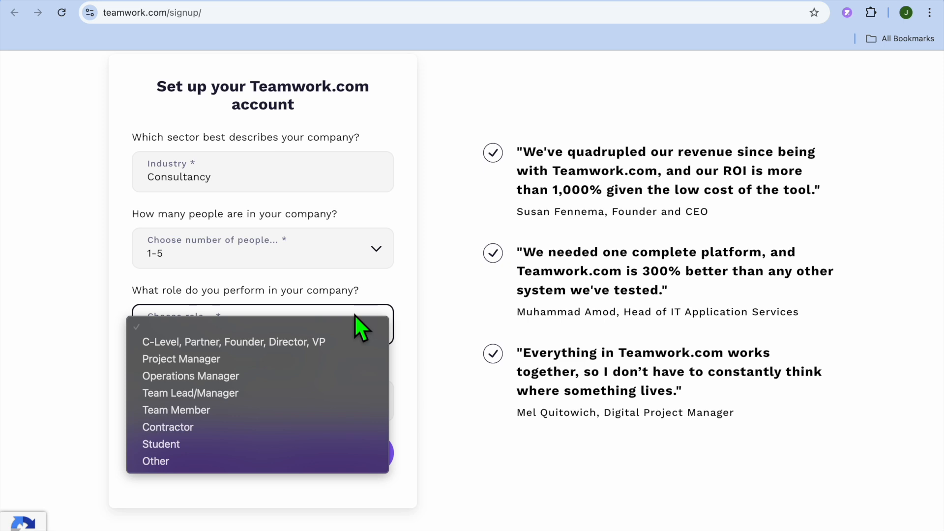
click(294, 362)
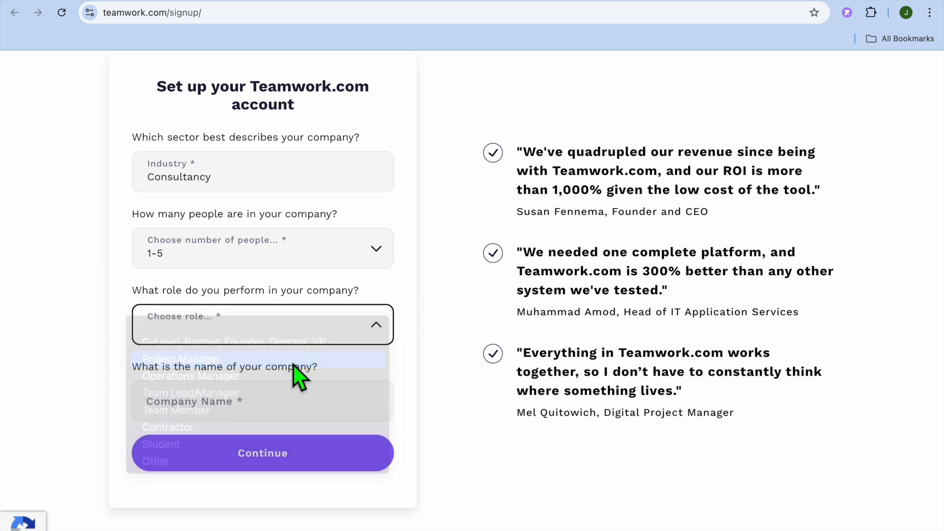
Enter "simple answers" as the company name and submit the account setup form.
click(277, 412)
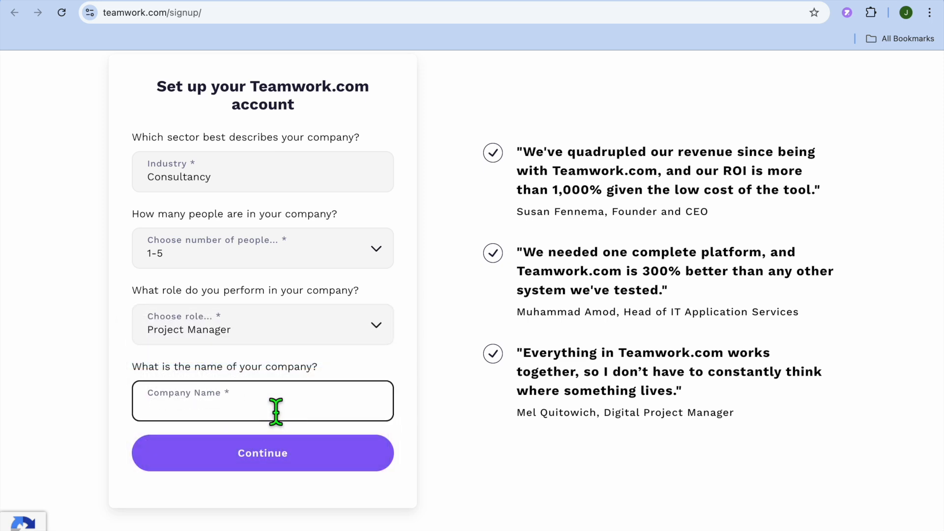
text(simple a)
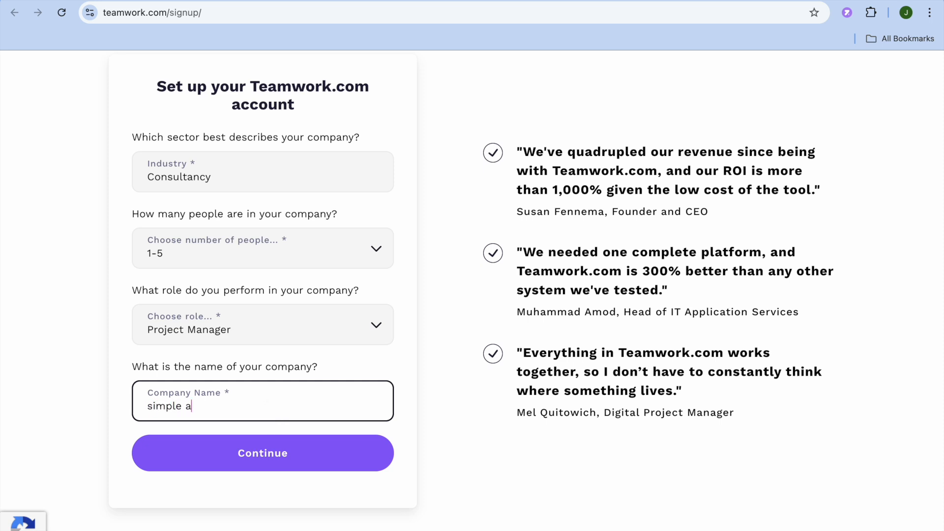
text(nswers)
click(331, 455)
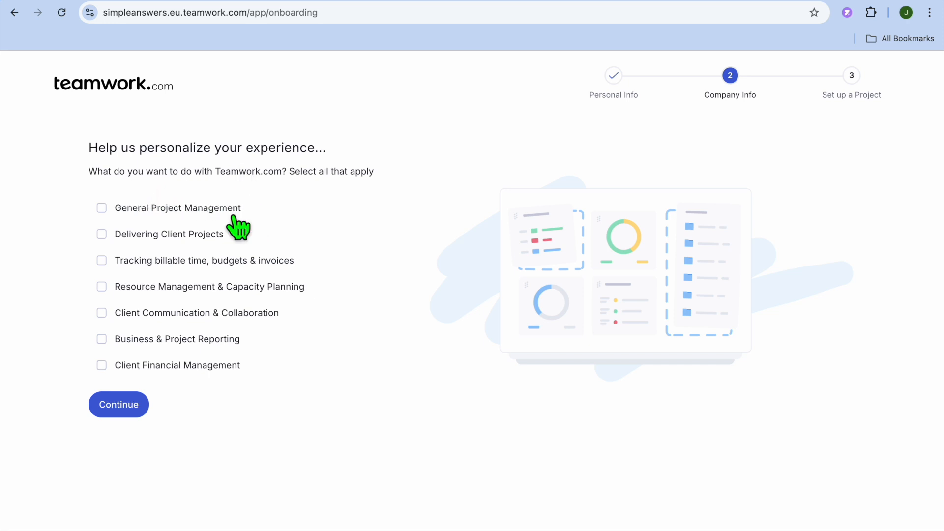
Choose General Project Management as the intended use and name the first project "create youtube video".
click(102, 209)
click(123, 408)
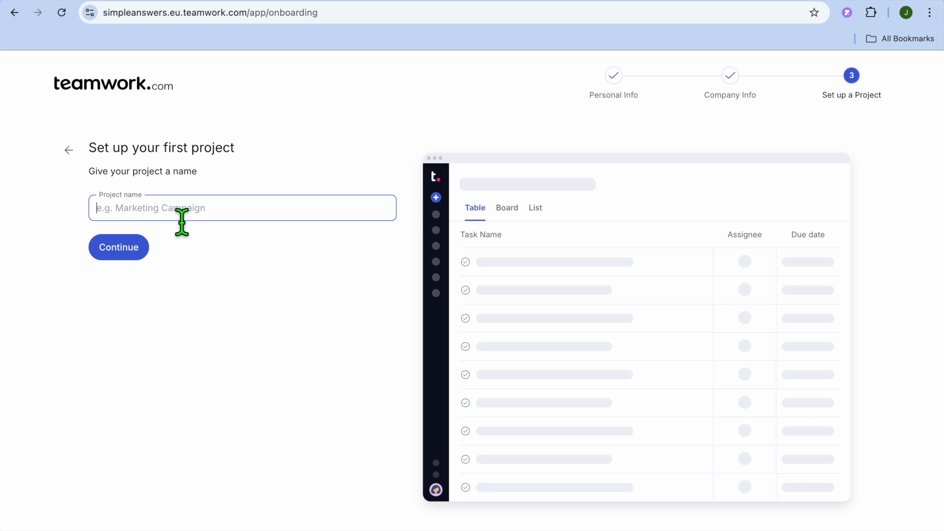
text(create)
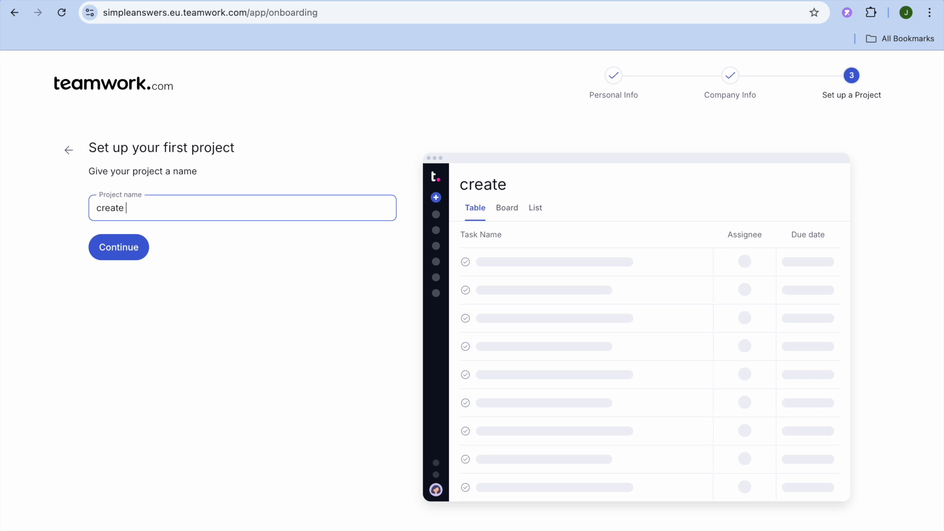
text( youtube video)
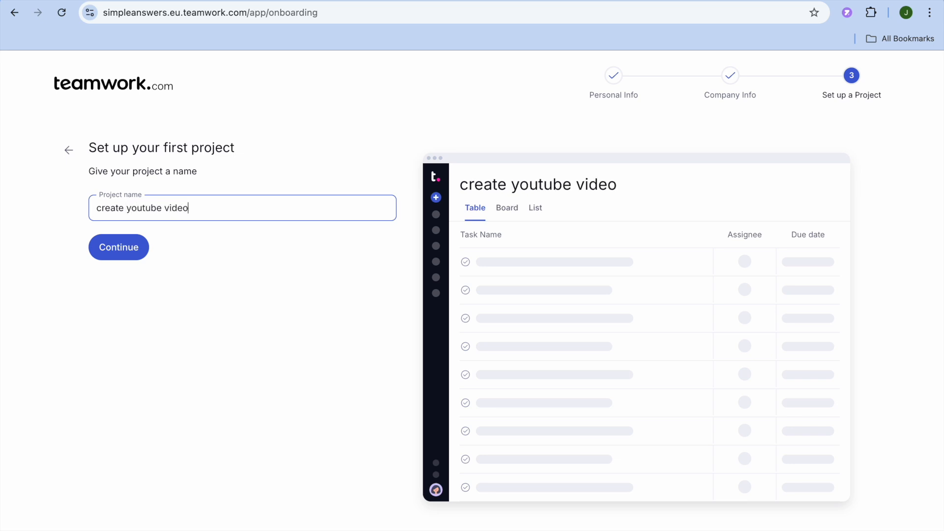
click(145, 246)
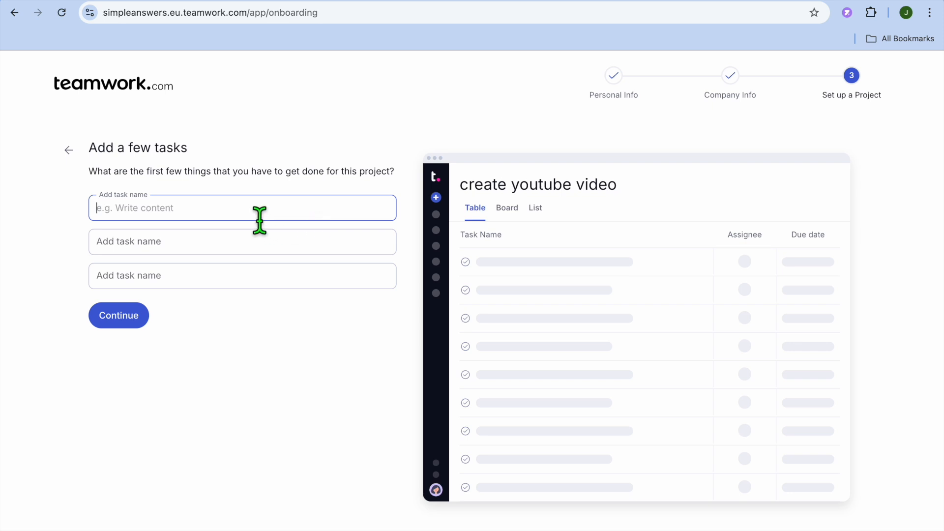
Add the tasks "come with a script", "film video" and "create thumbnail" to the first project.
text(c)
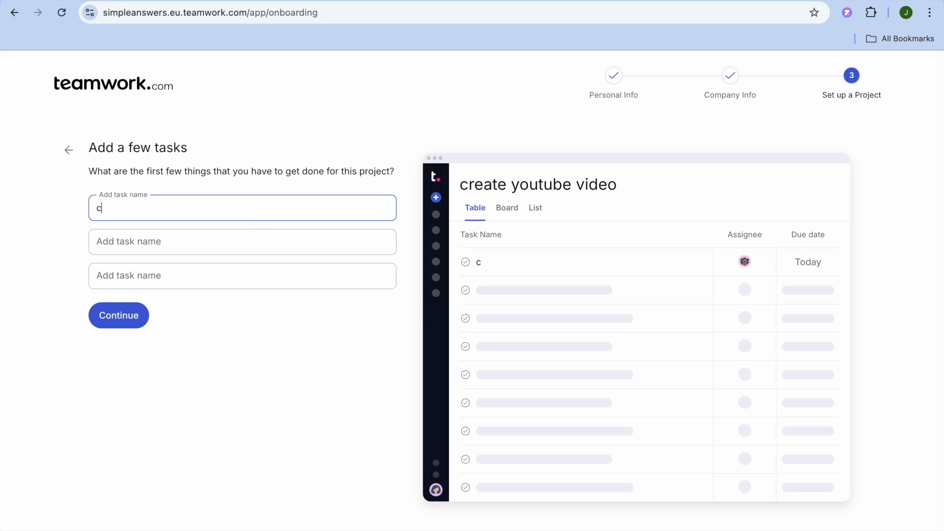
text(ome with a script)
key(Tab)
text(fi)
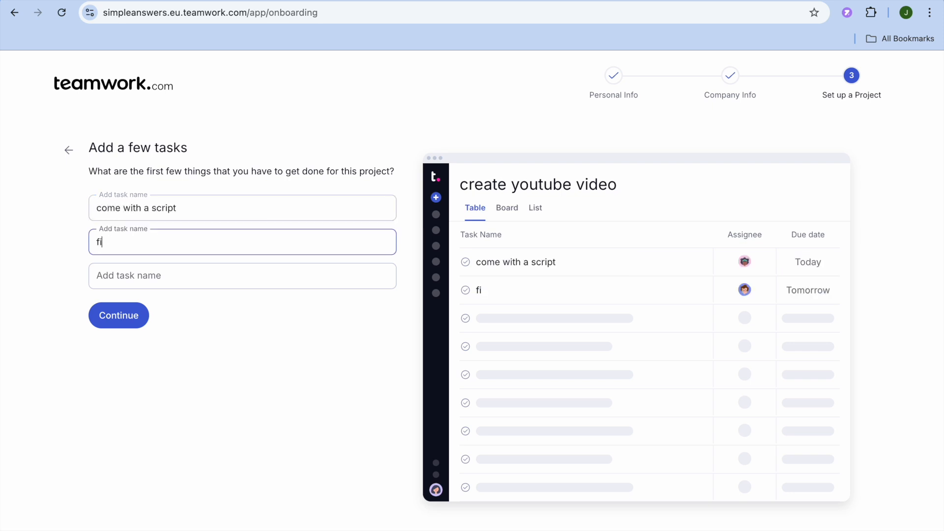
text(lm video)
click(191, 285)
text(c)
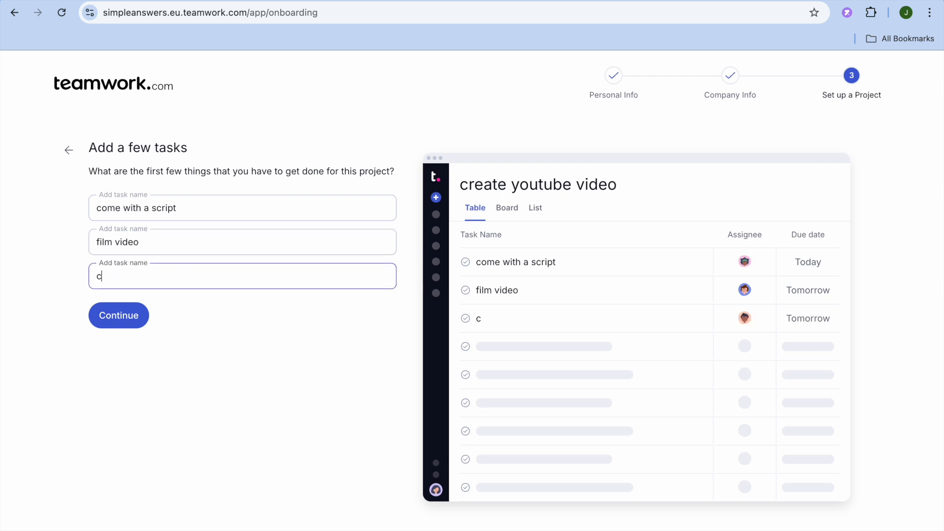
text(reate thumbnail)
click(129, 317)
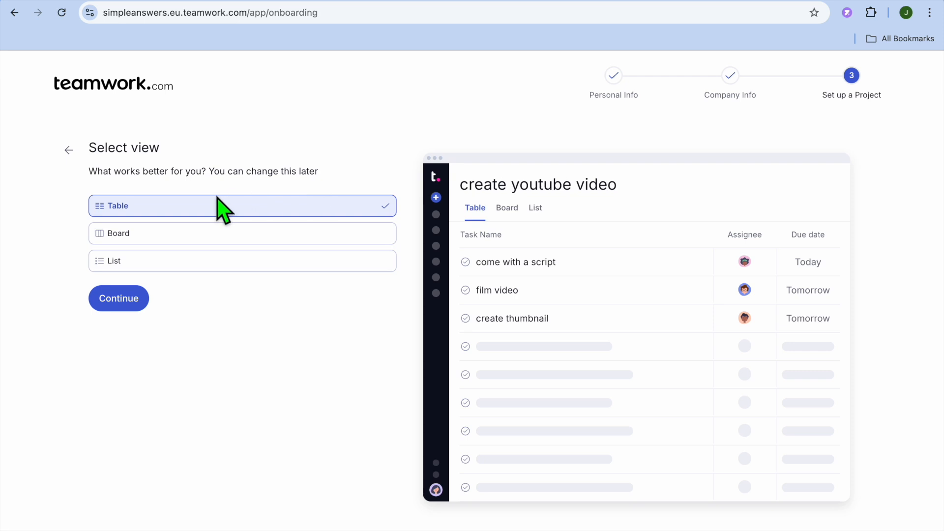
Preview the Board and List layouts for the project and proceed with the Board view.
click(114, 251)
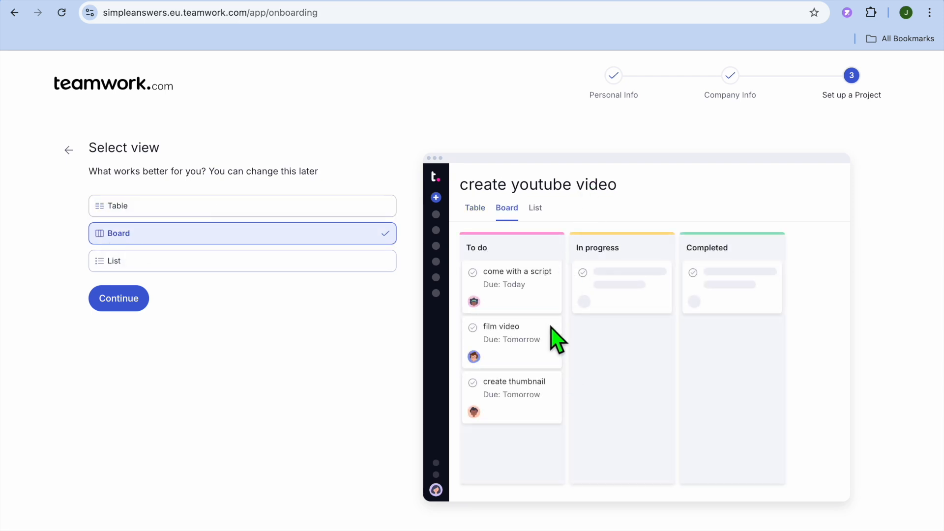
click(121, 268)
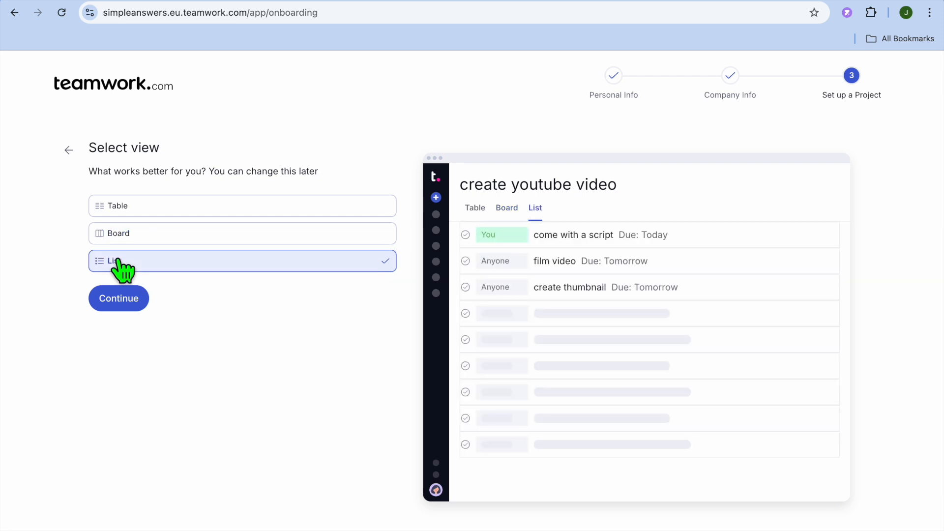
click(109, 237)
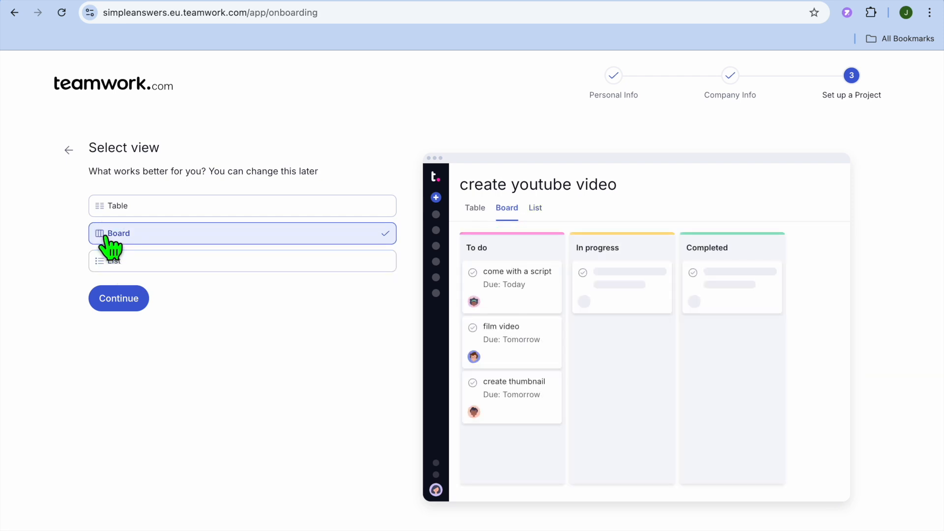
click(134, 299)
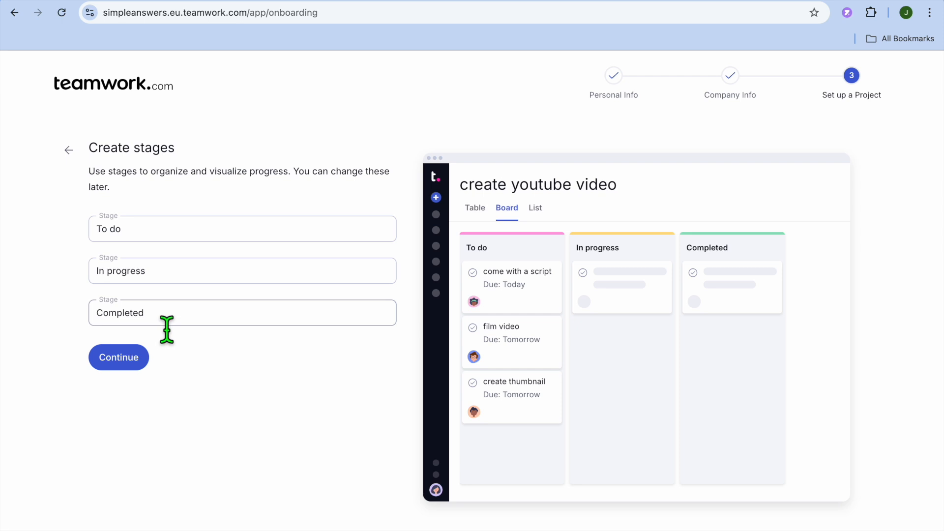
Accept the default stages To do, In progress and Completed, and skip inviting teammates.
click(118, 366)
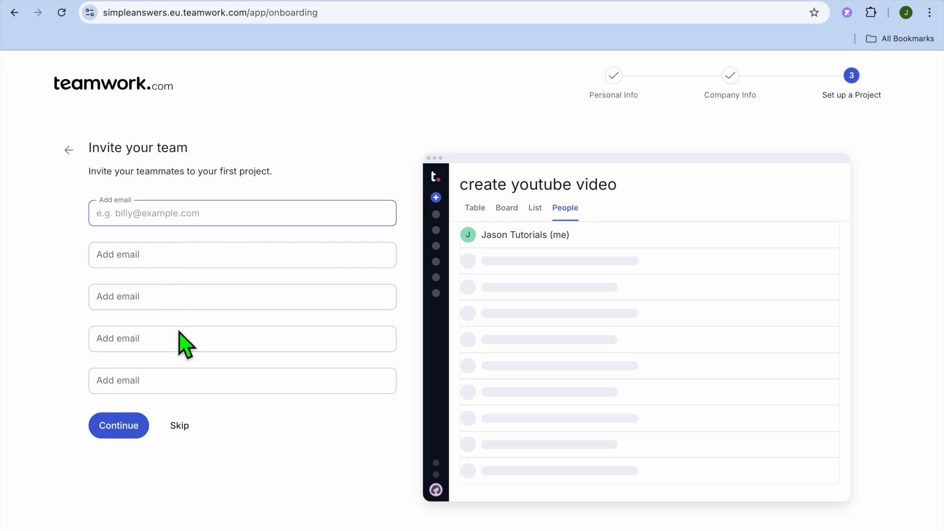
click(178, 426)
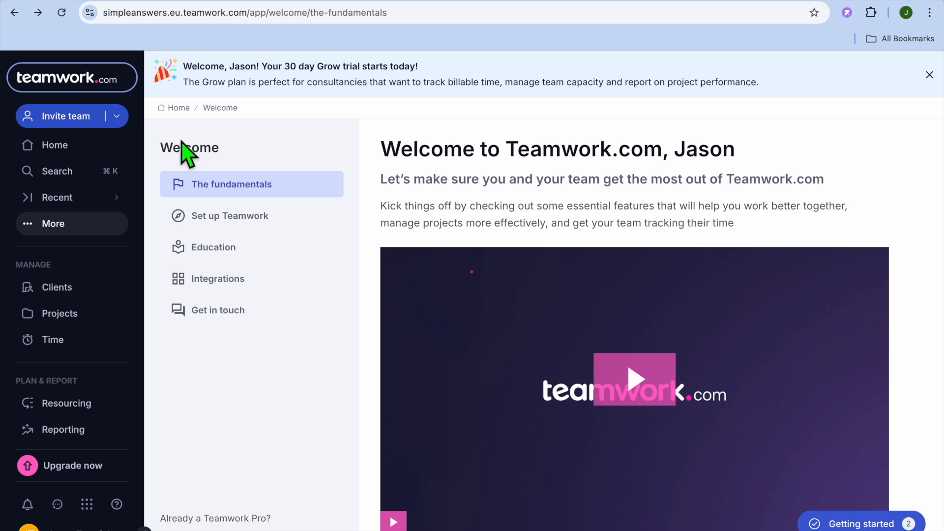
Look at the team invitation form, close it without inviting anyone, and show the kinds of items that can be created.
click(72, 116)
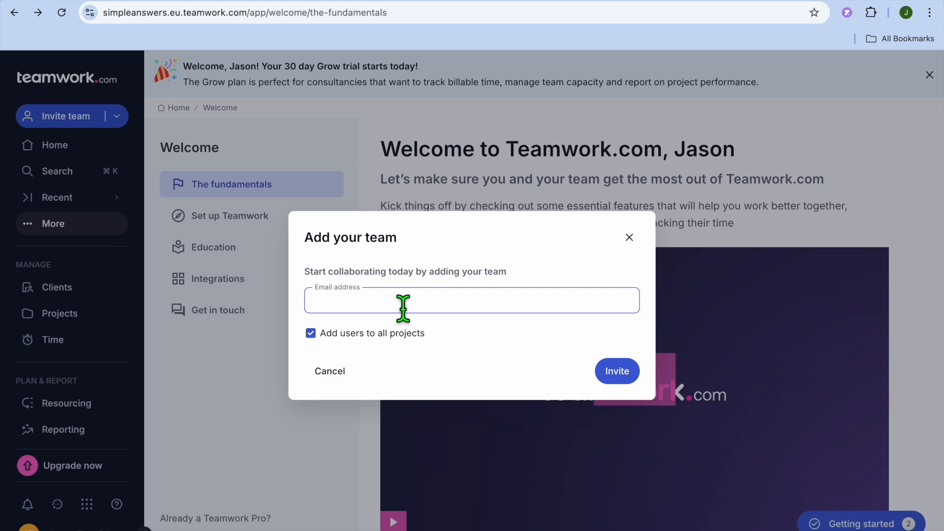
click(630, 238)
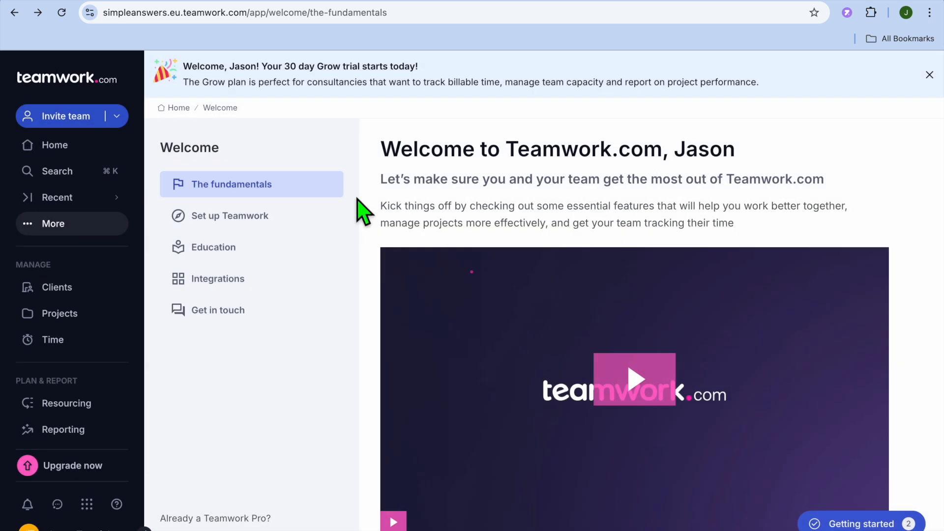
click(117, 116)
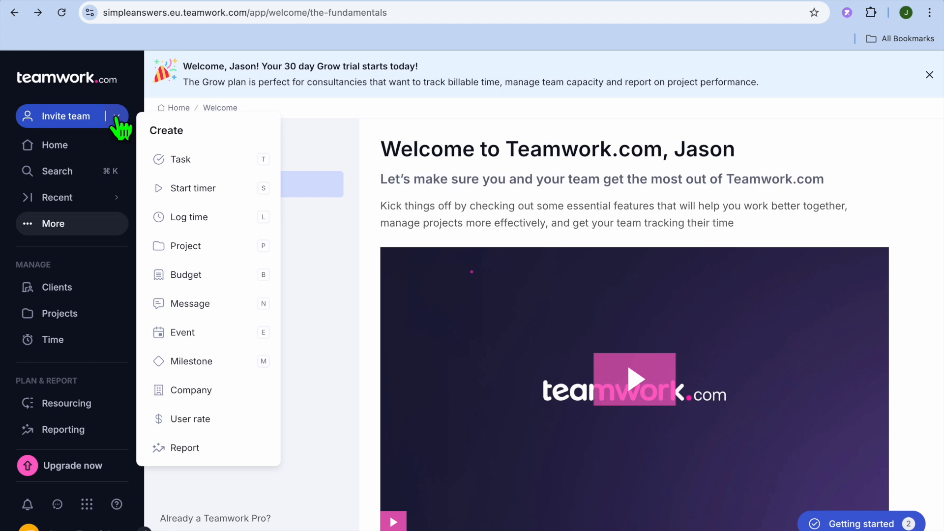
Start a new task named "gather content" and assign it to the "create youtube video" project.
click(193, 160)
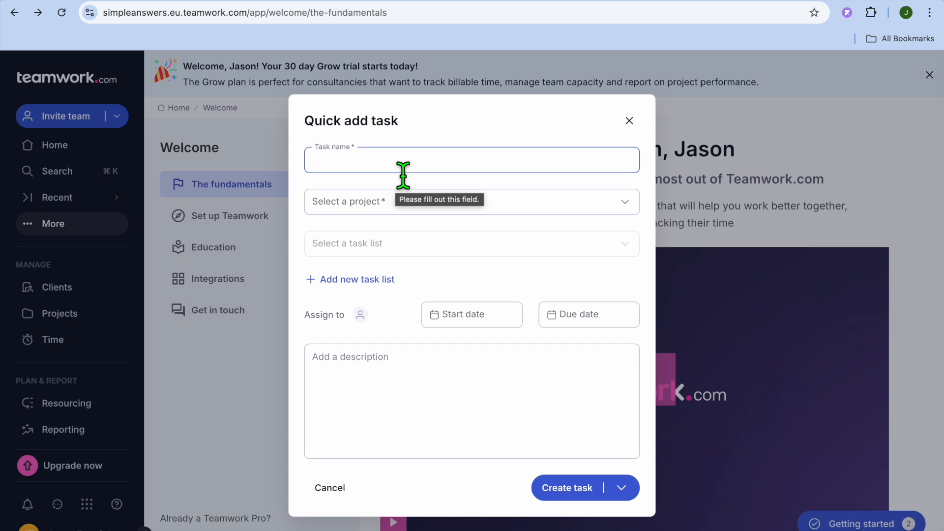
text(gather content)
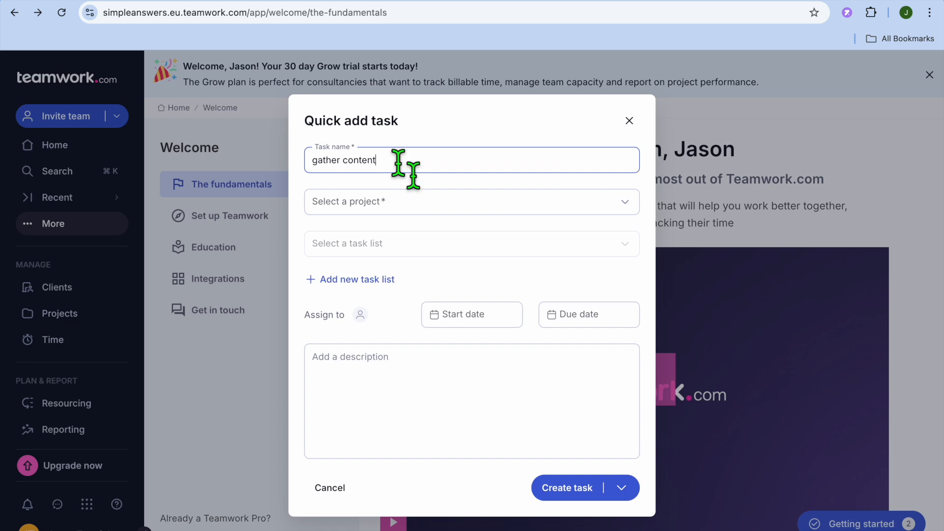
click(492, 201)
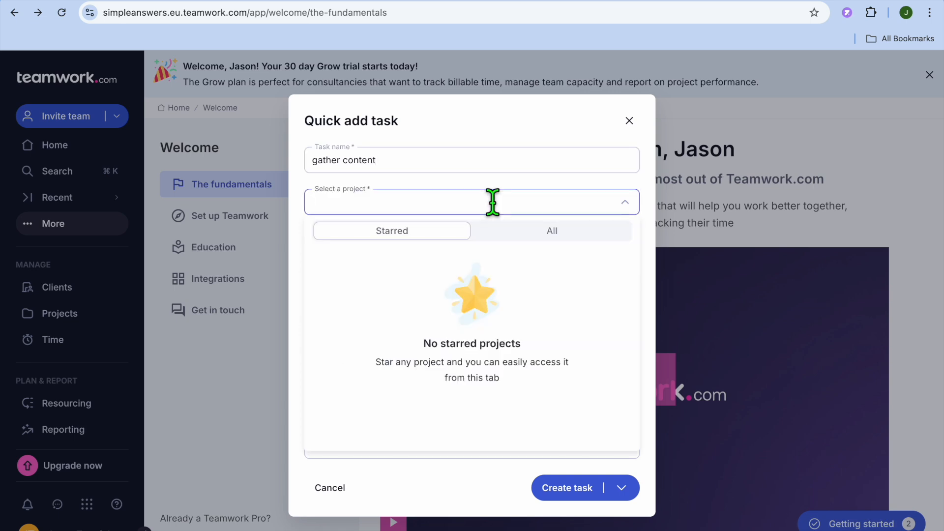
click(572, 235)
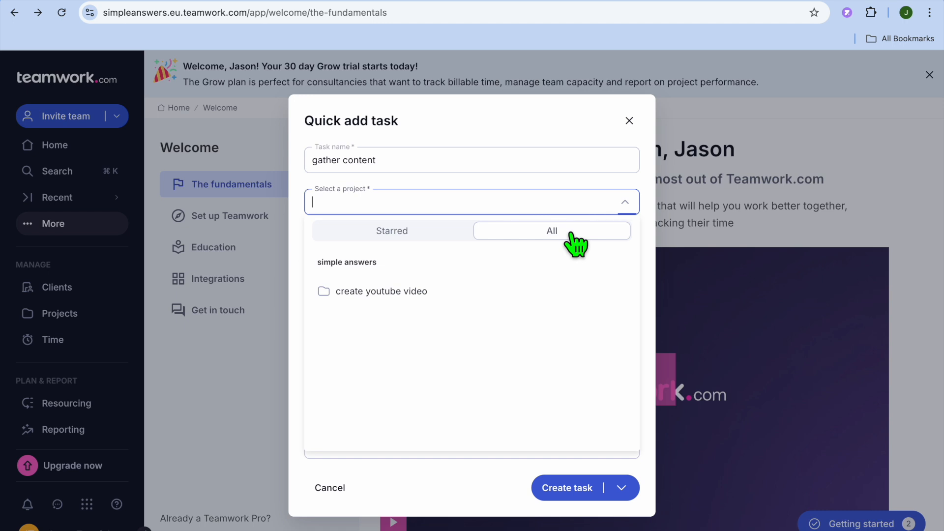
click(383, 295)
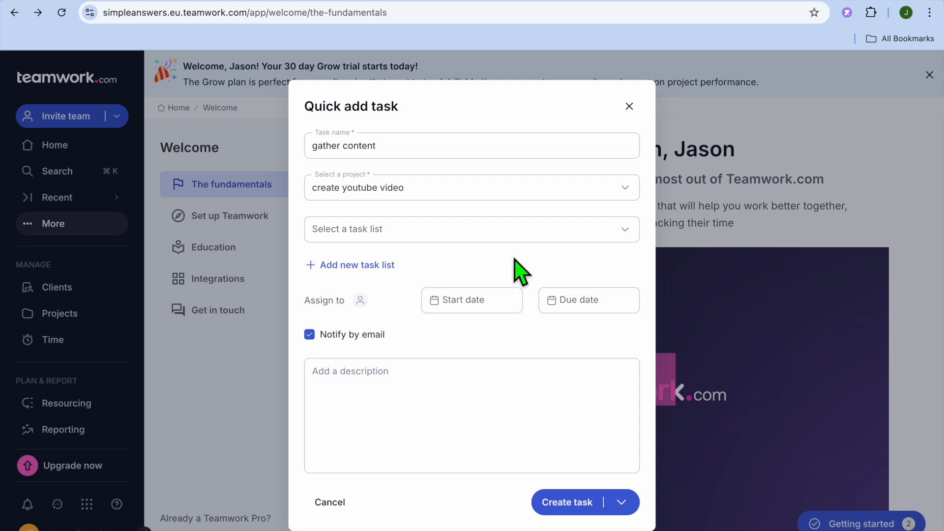
Set the task's start and due dates to Sep 25, 2024 and create the task.
click(474, 309)
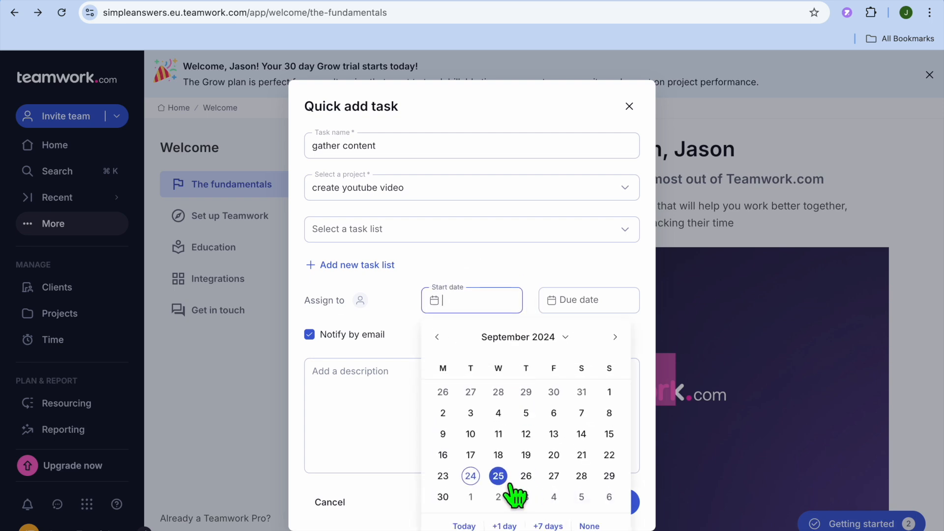
click(508, 478)
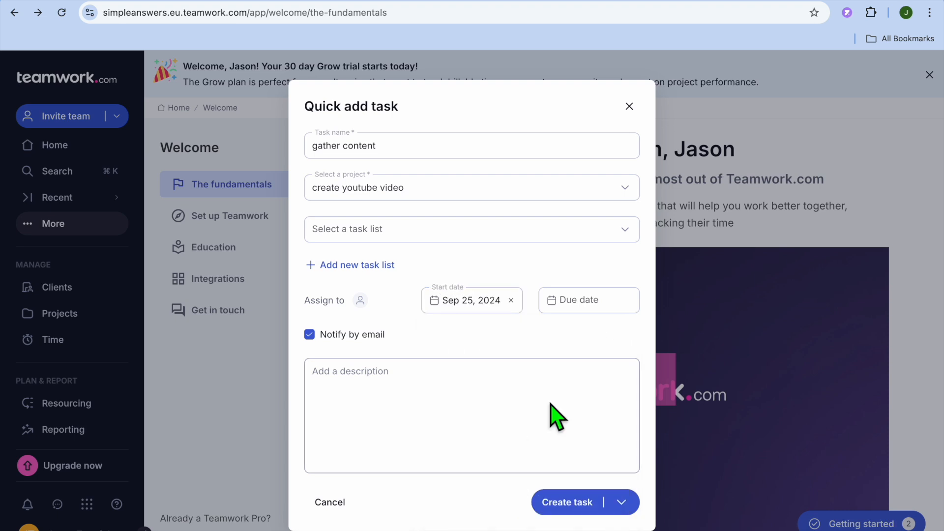
click(596, 302)
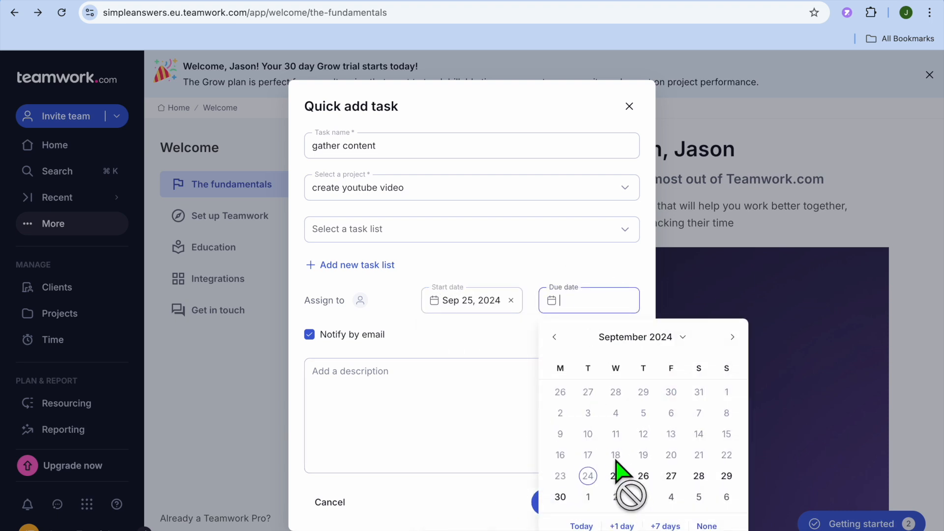
click(617, 477)
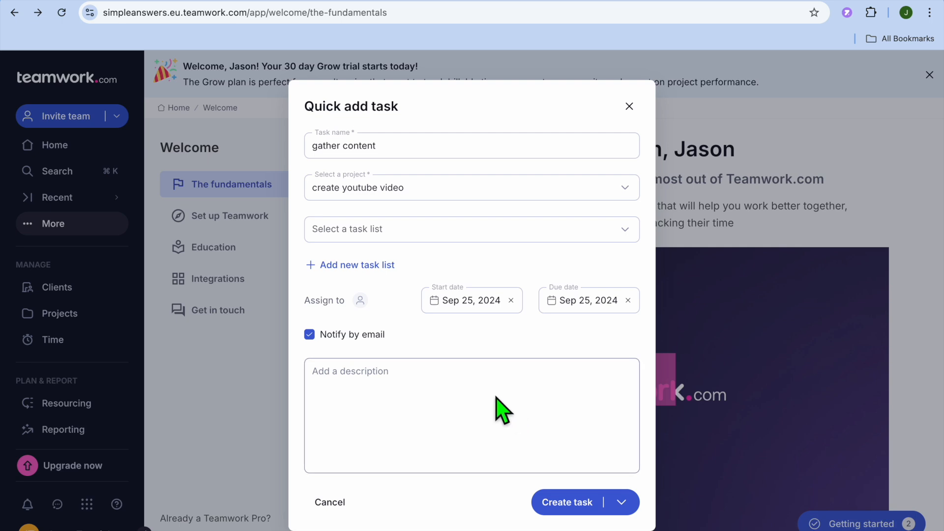
click(569, 500)
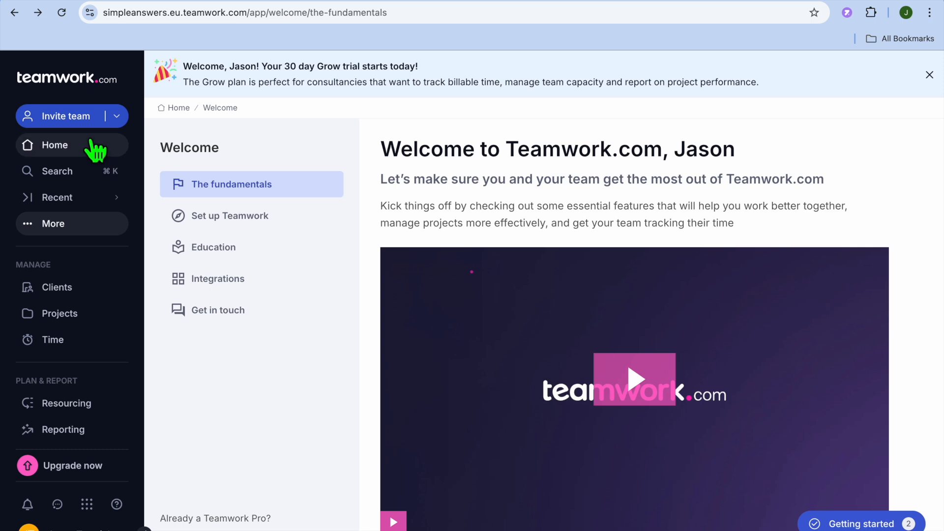
In the Home work list, reassign "come with a script" to Anyone and check the due date choices for "film video" without changing them.
click(64, 147)
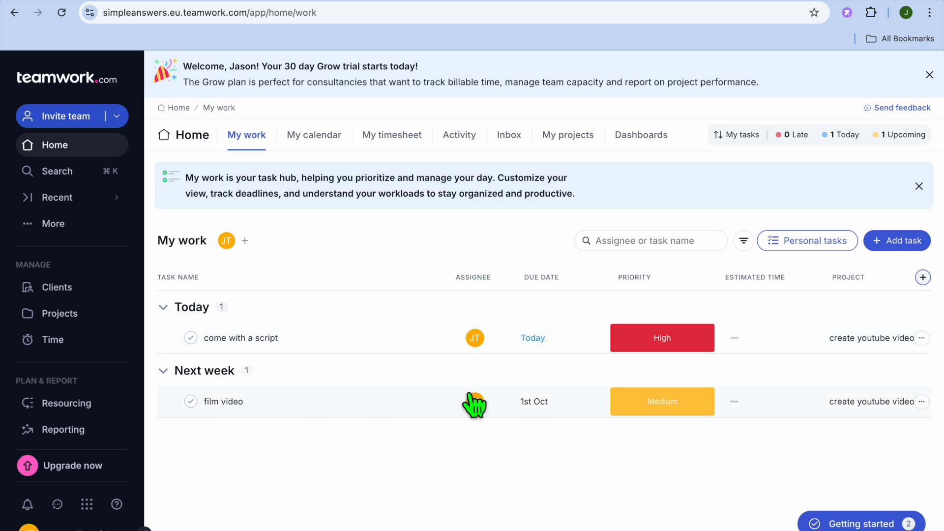
click(475, 340)
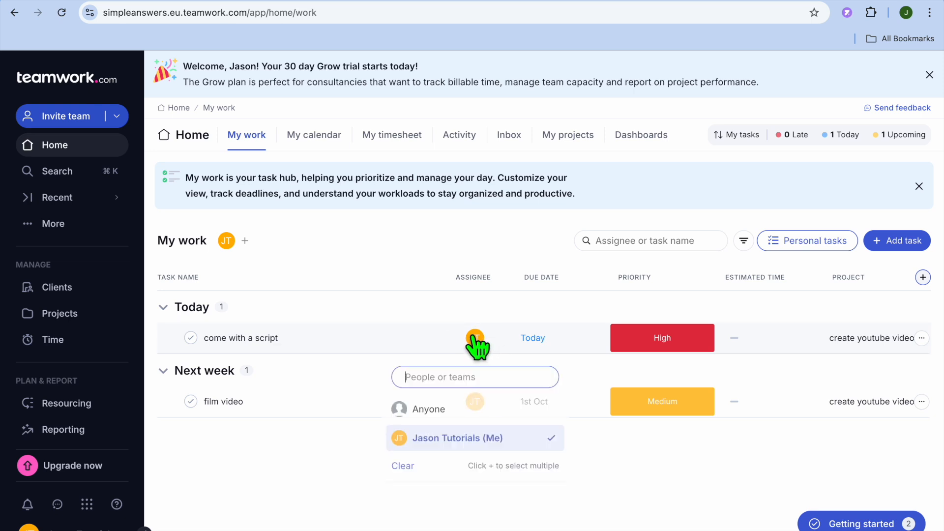
click(448, 408)
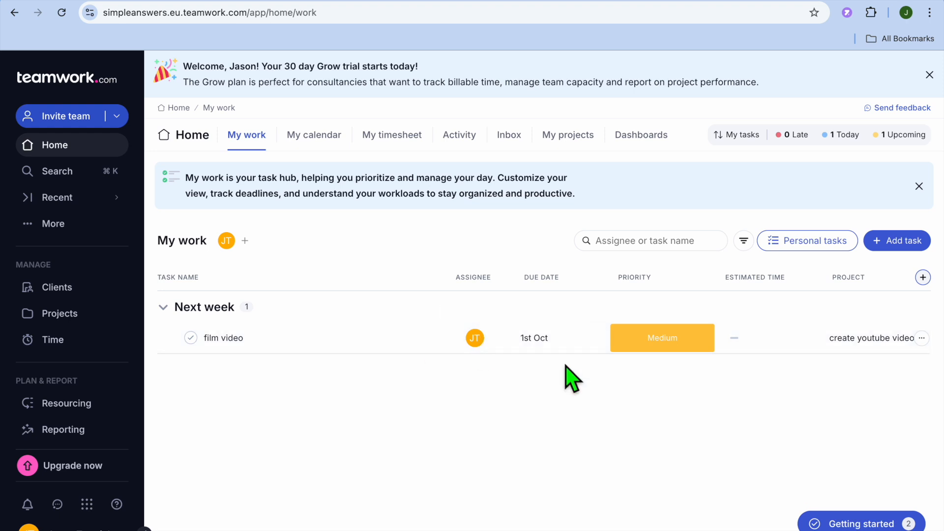
click(540, 340)
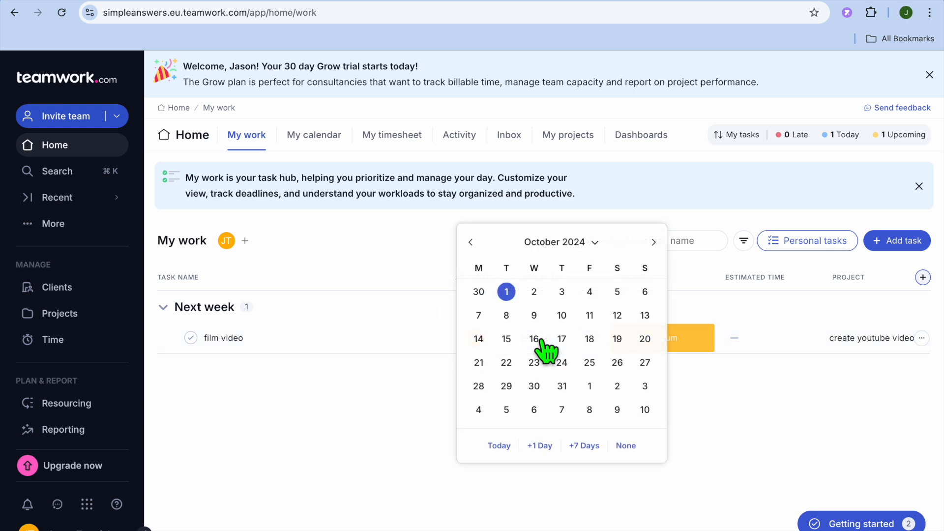
click(373, 397)
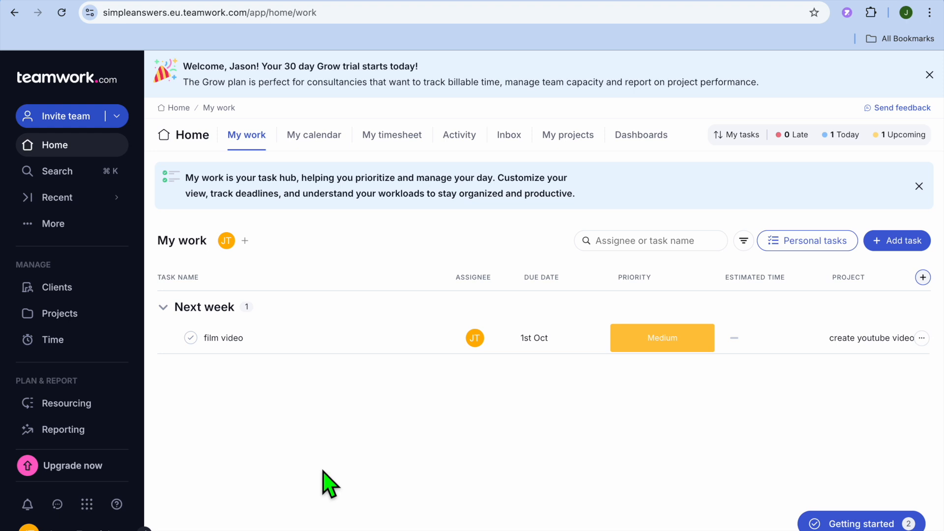
View the personal calendar and the personal timesheet, closing the timesheet's task list.
click(324, 138)
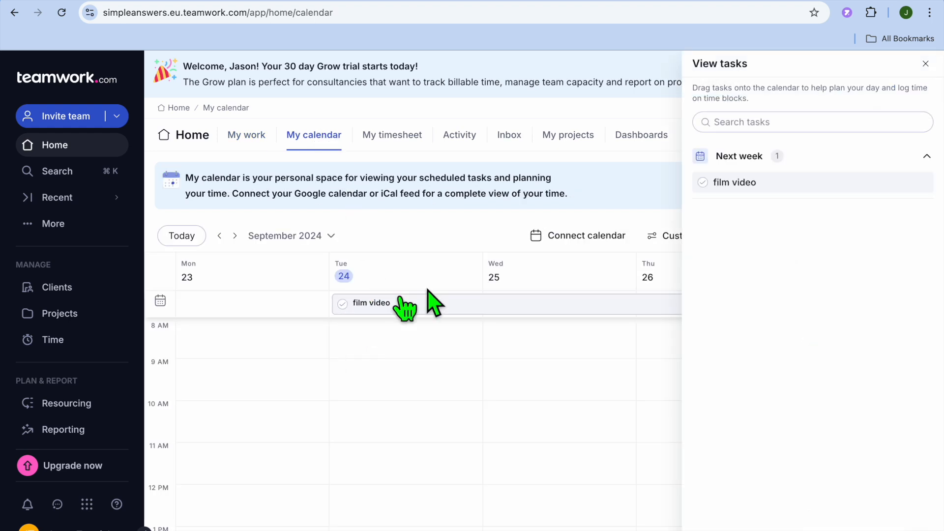
click(399, 142)
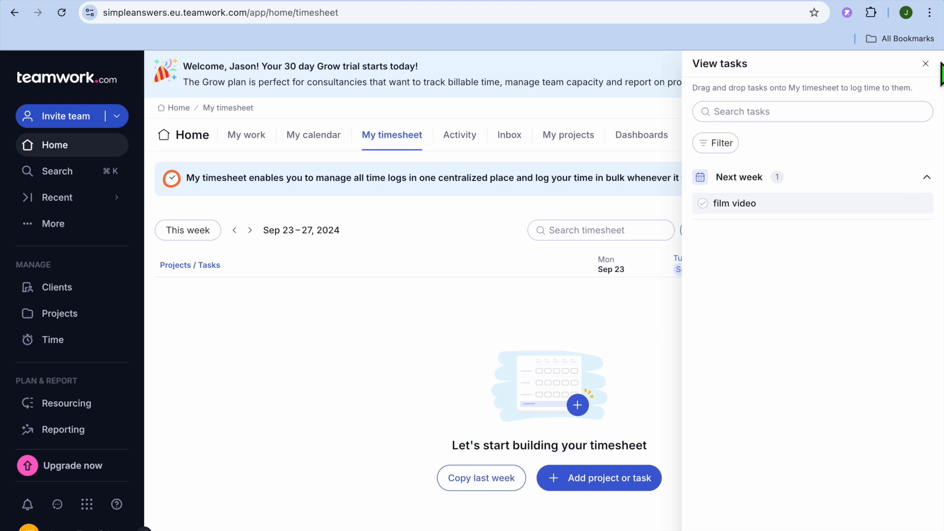
click(925, 64)
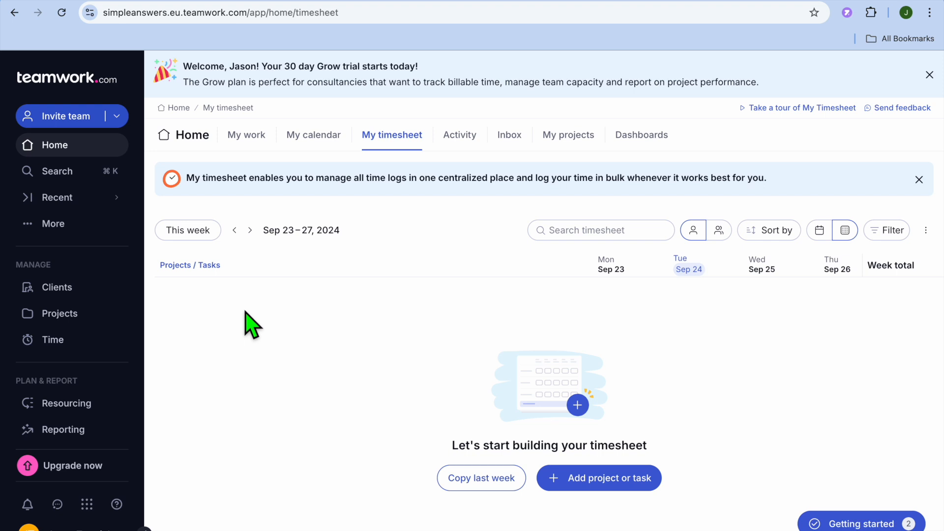
Browse the Creative Content sample project templates, preview Creative Requests, and close the templates without using one.
click(69, 226)
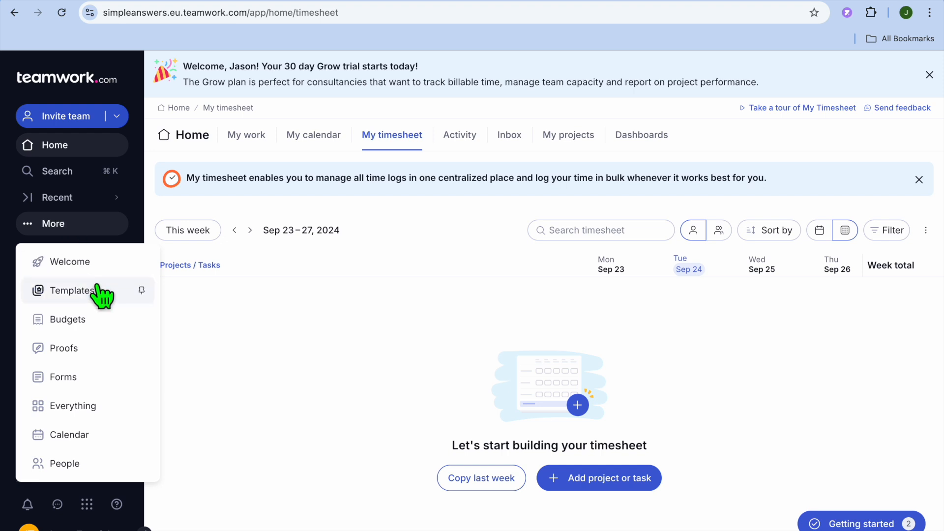
click(80, 291)
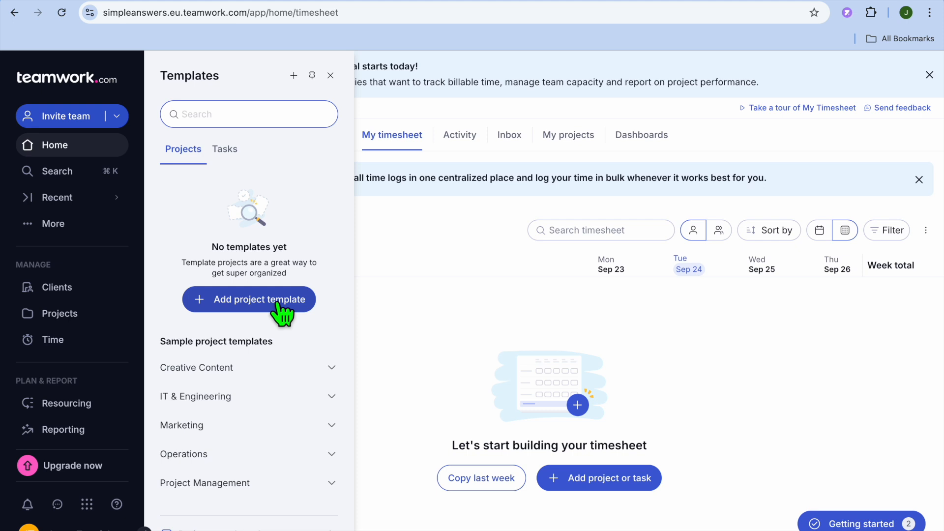
click(219, 372)
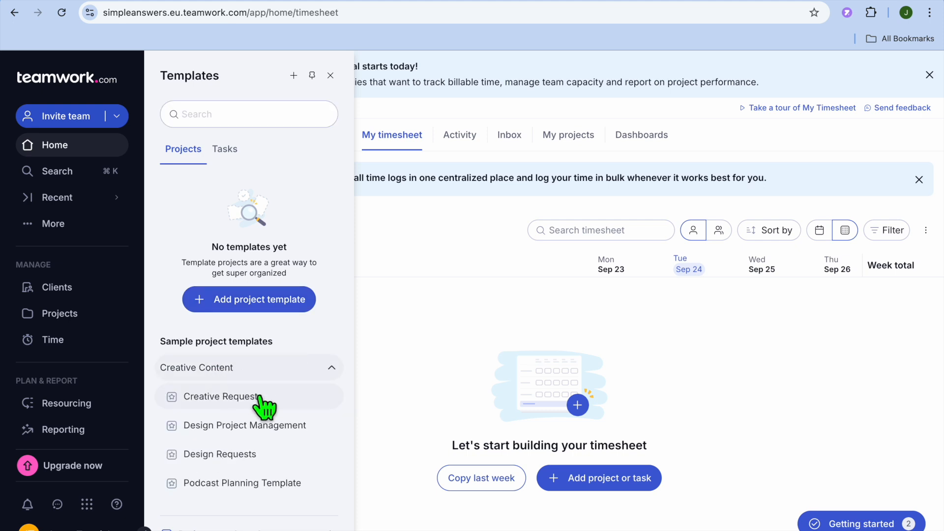
click(225, 400)
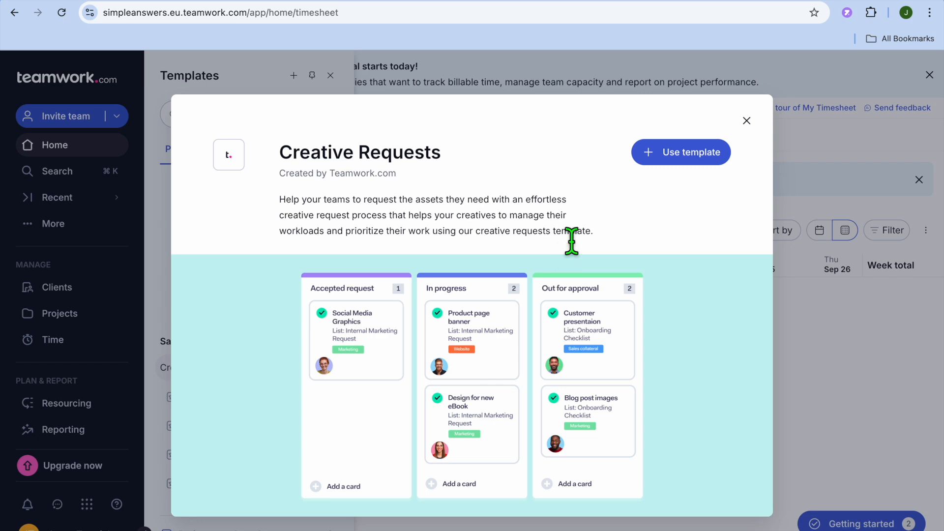
click(747, 120)
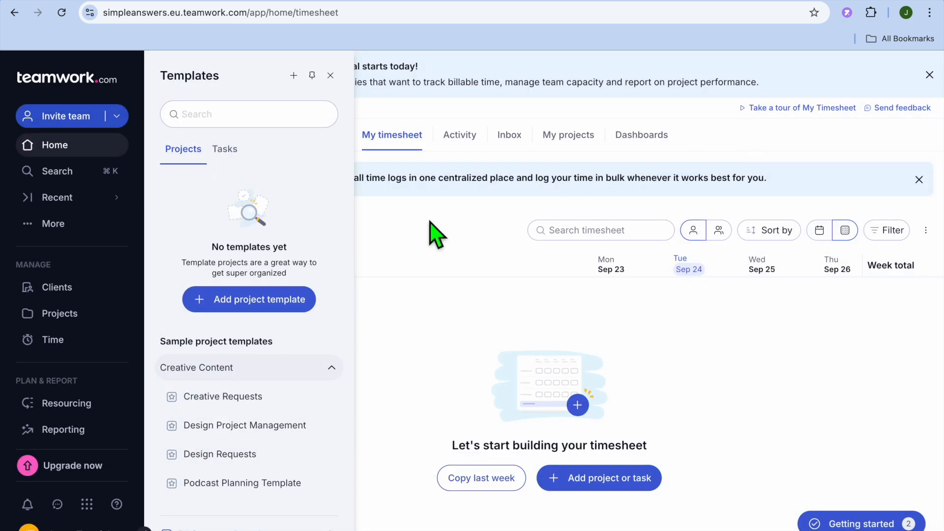
click(330, 75)
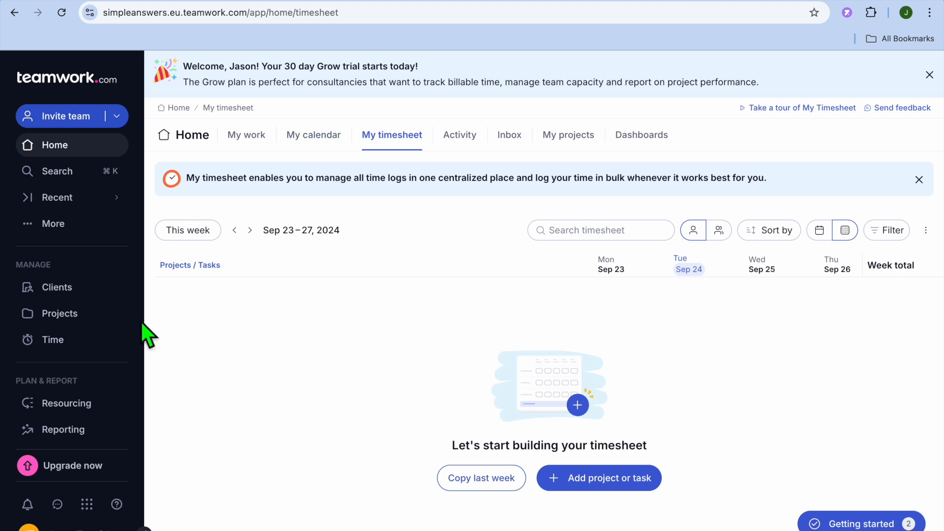
Start a new project from the projects list using the Task Management template.
click(68, 316)
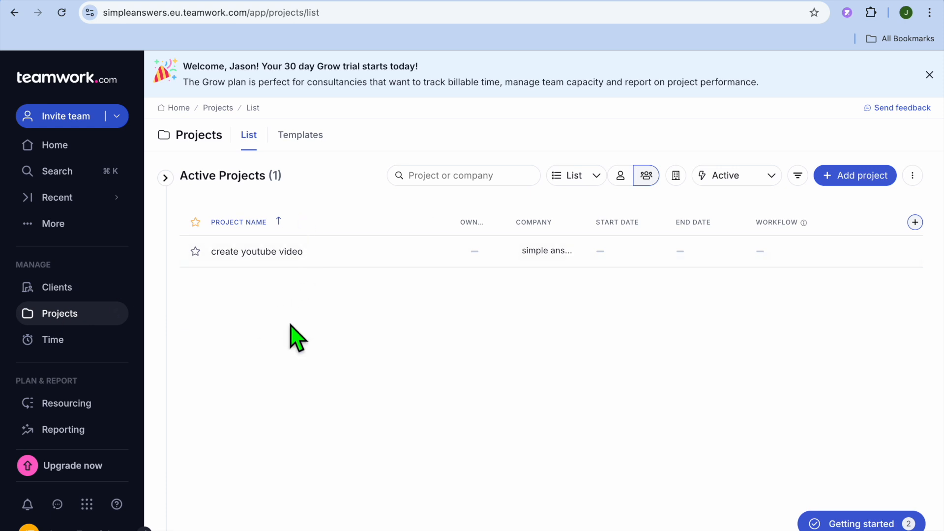
click(868, 174)
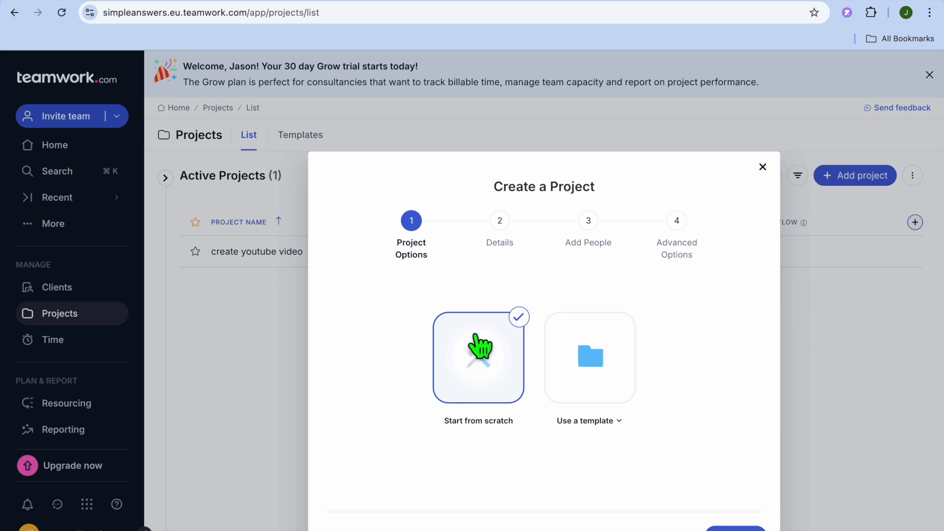
click(593, 366)
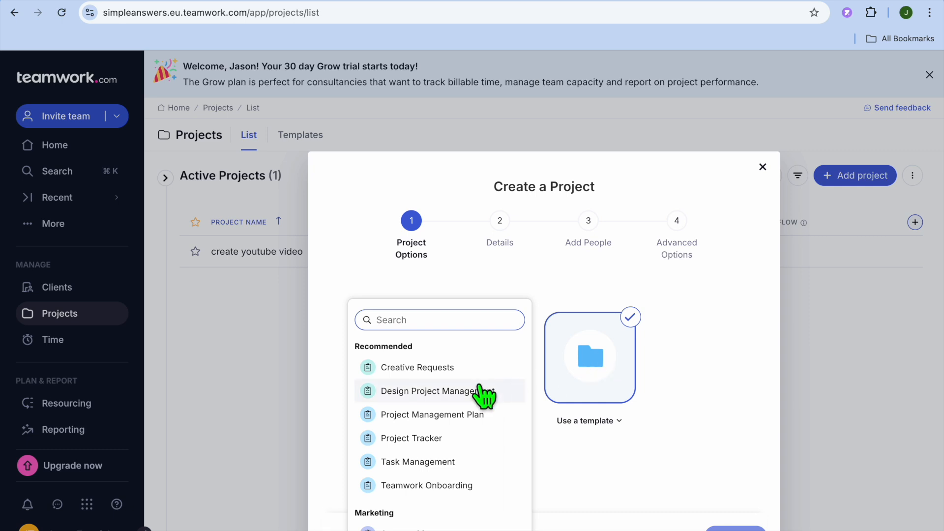
scroll(484, 396, down, 6)
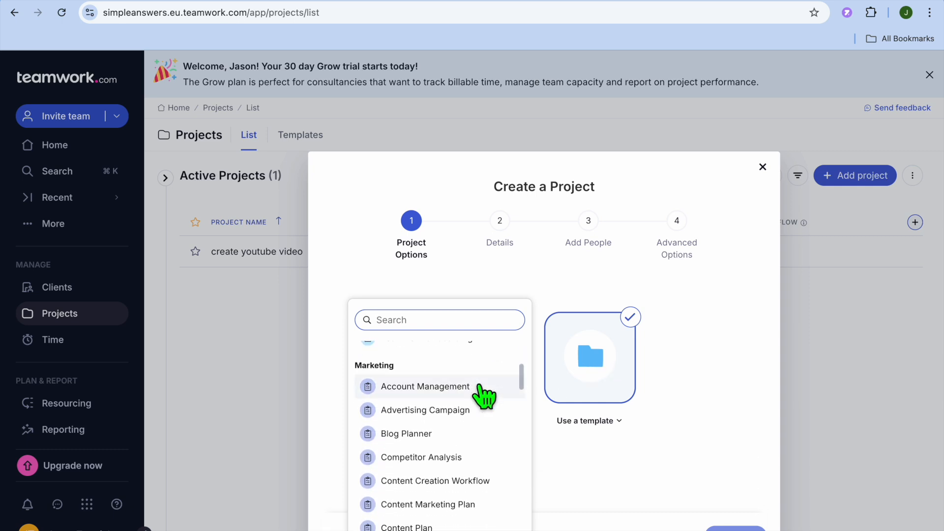
scroll(484, 395, down, 10)
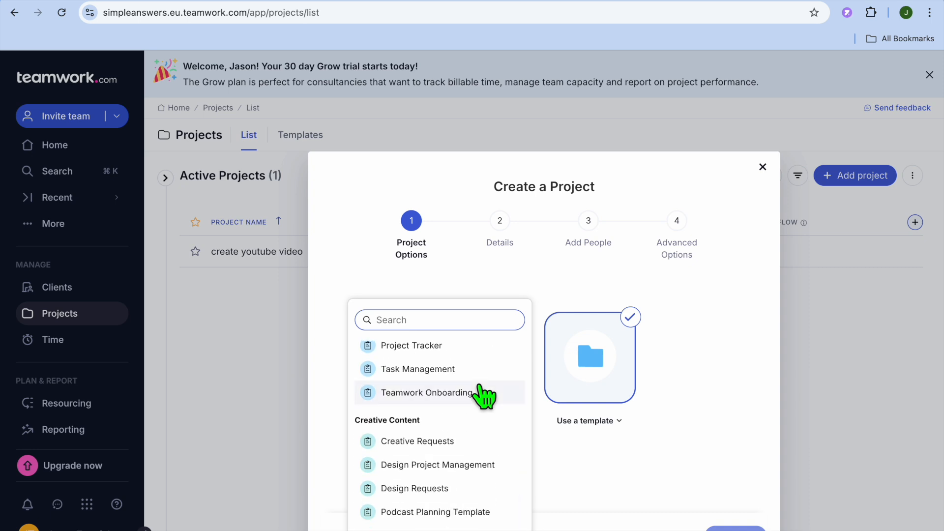
scroll(484, 396, up, 1)
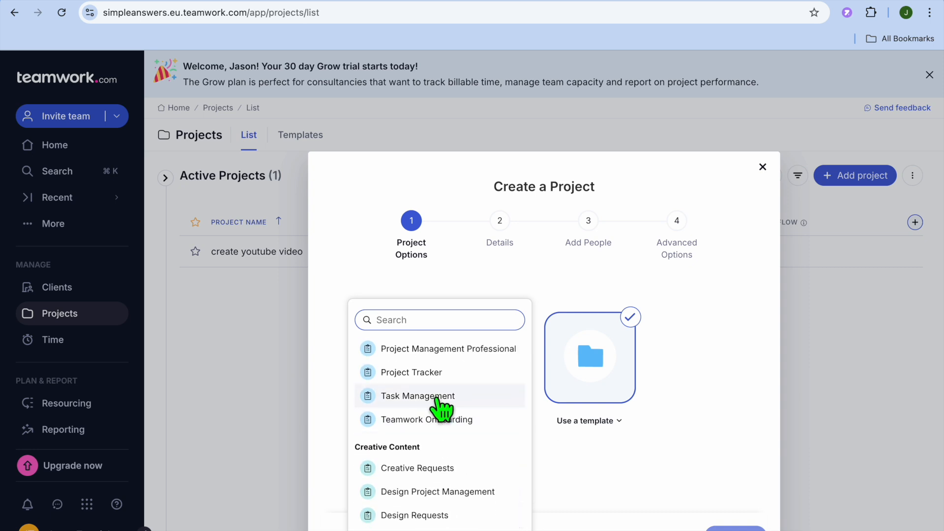
click(416, 399)
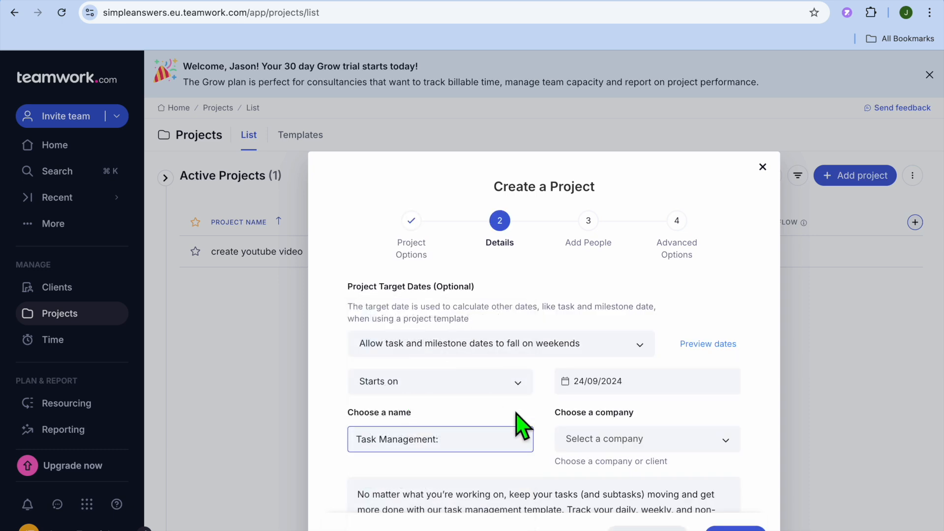
Review the new project's details, keep the default values with No budget, and proceed to adding people.
scroll(525, 430, down, 3)
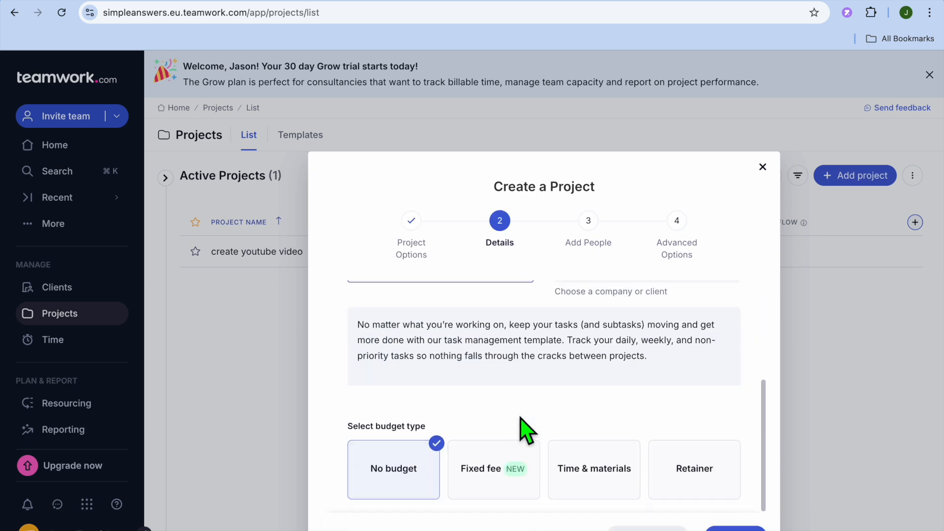
scroll(522, 429, up, 3)
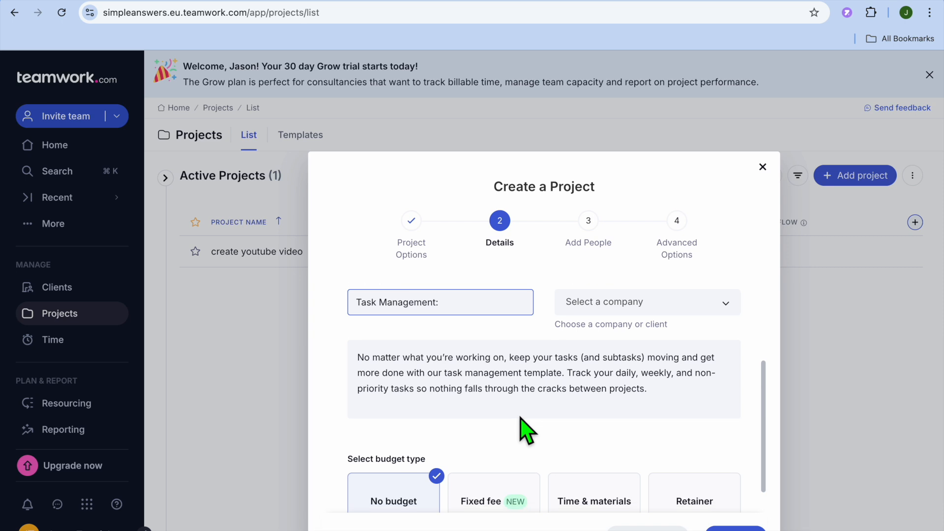
scroll(522, 425, down, 3)
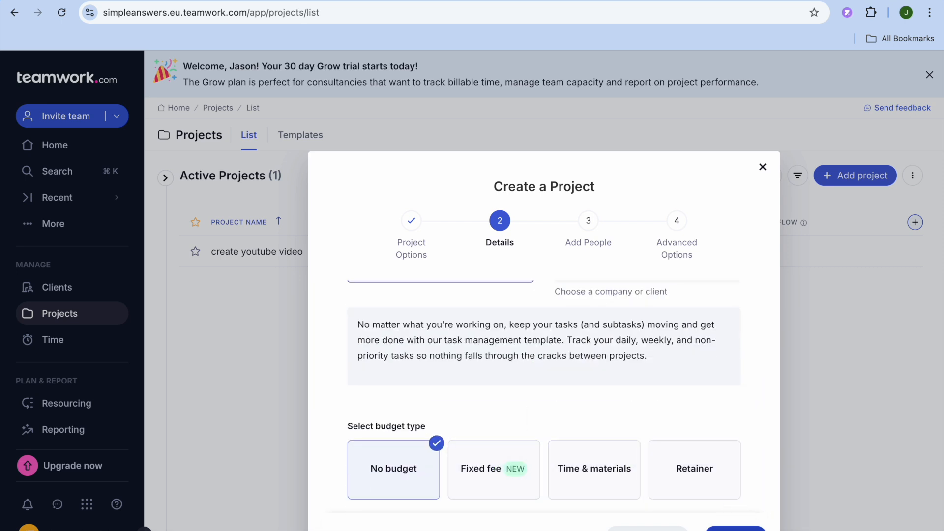
click(735, 529)
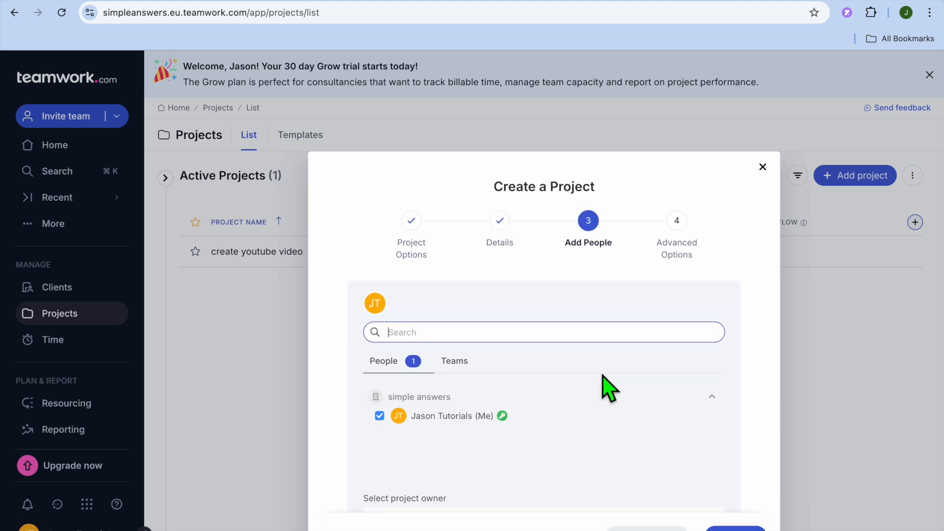
Keep the default people, review the new project's advanced options, and discard the unfinished project.
click(735, 528)
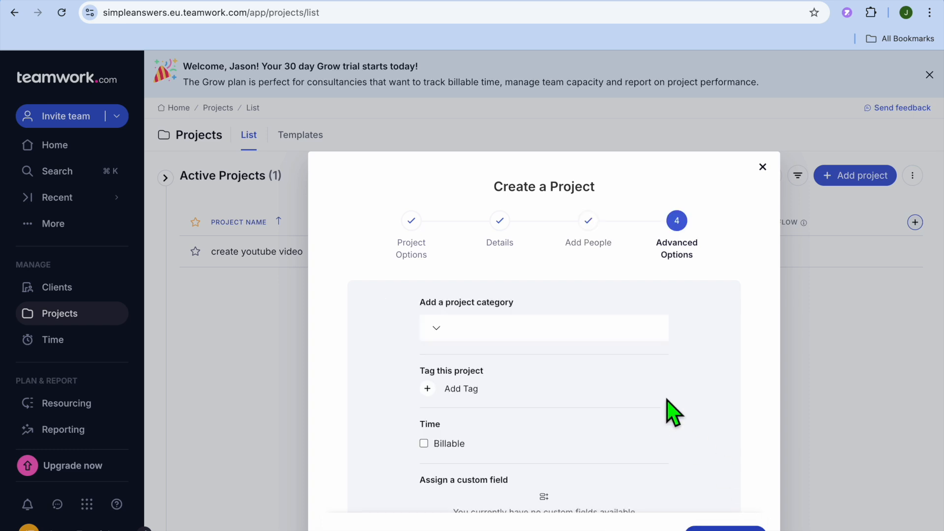
scroll(672, 412, down, 1)
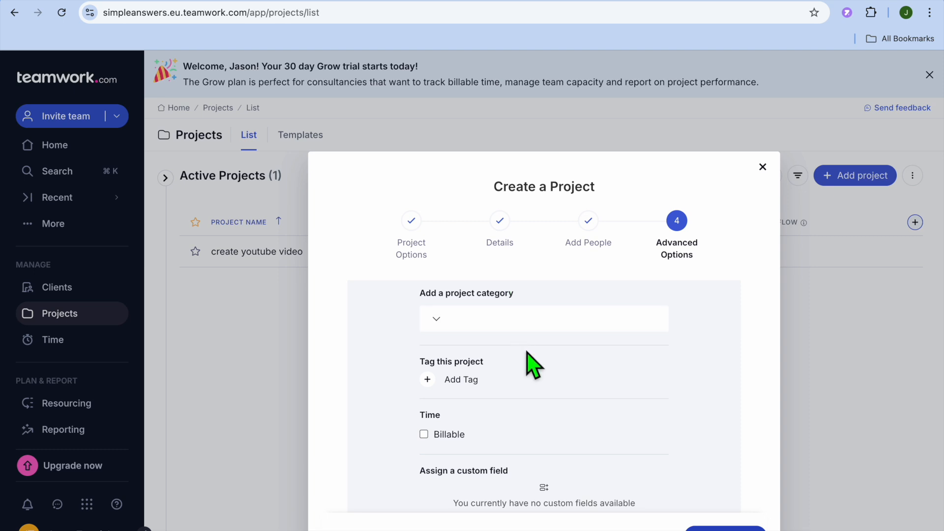
scroll(527, 347, down, 3)
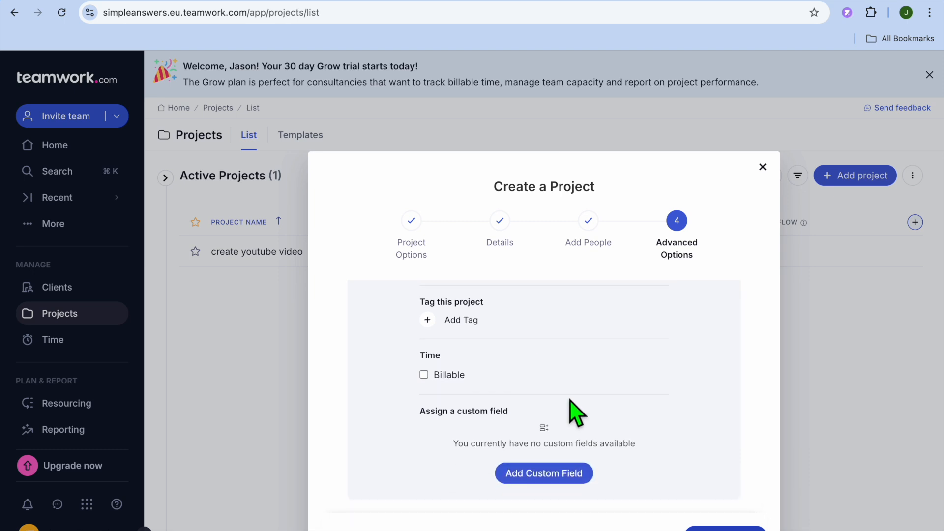
click(763, 168)
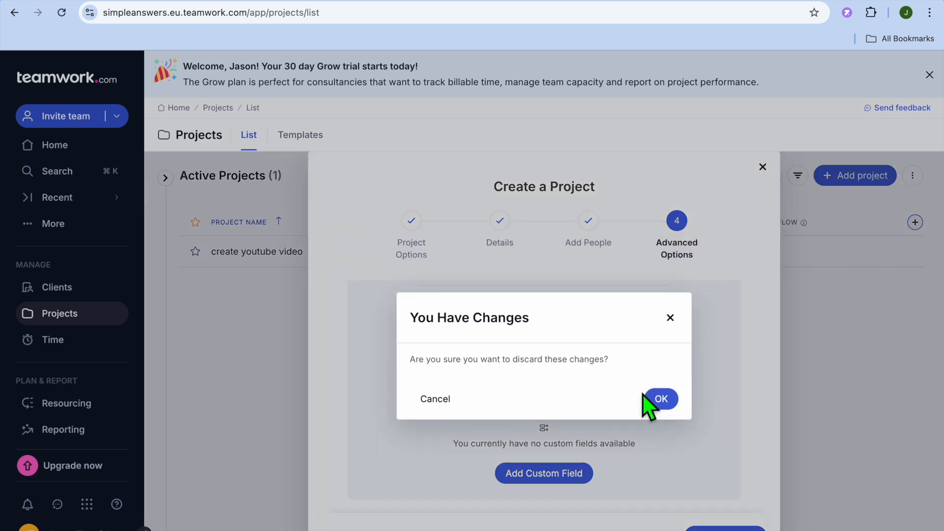
click(668, 402)
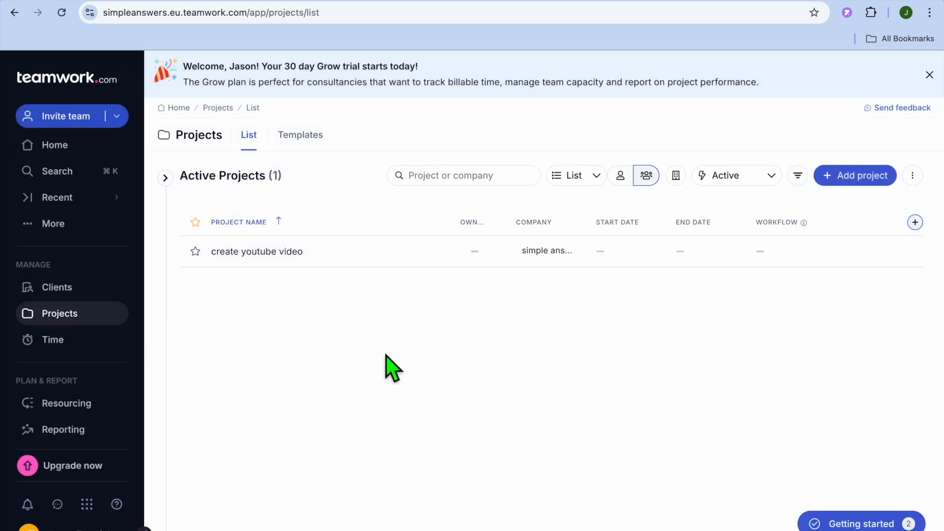
Open the All Time page of the time tracking area and dismiss the Grow trial banner.
click(55, 355)
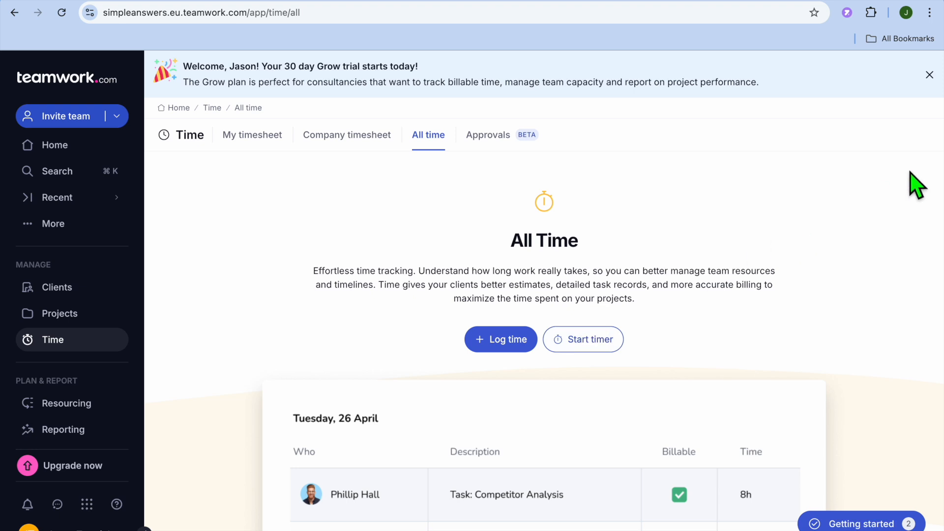
click(930, 75)
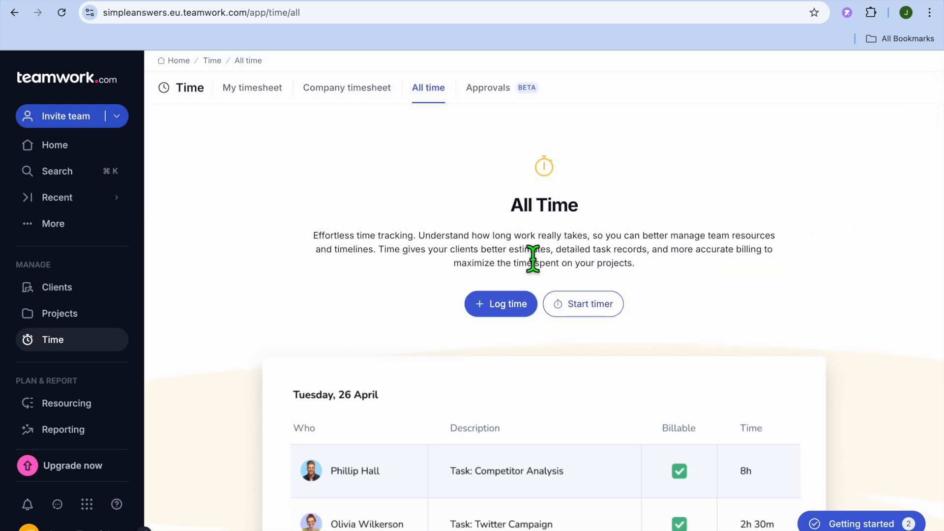
Open the upgrade page and compare the prices and features of the Deliver, Grow and Scale plans under annual billing.
click(74, 472)
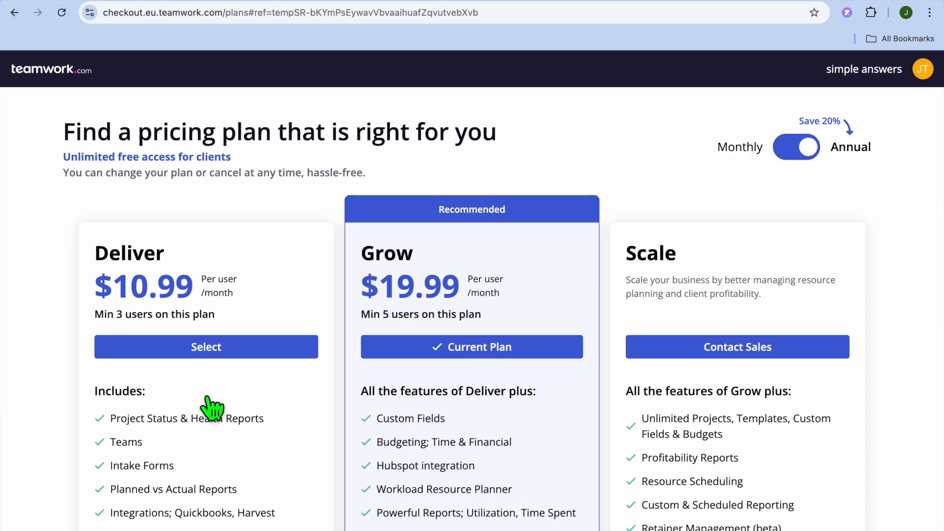
scroll(211, 409, down, 3)
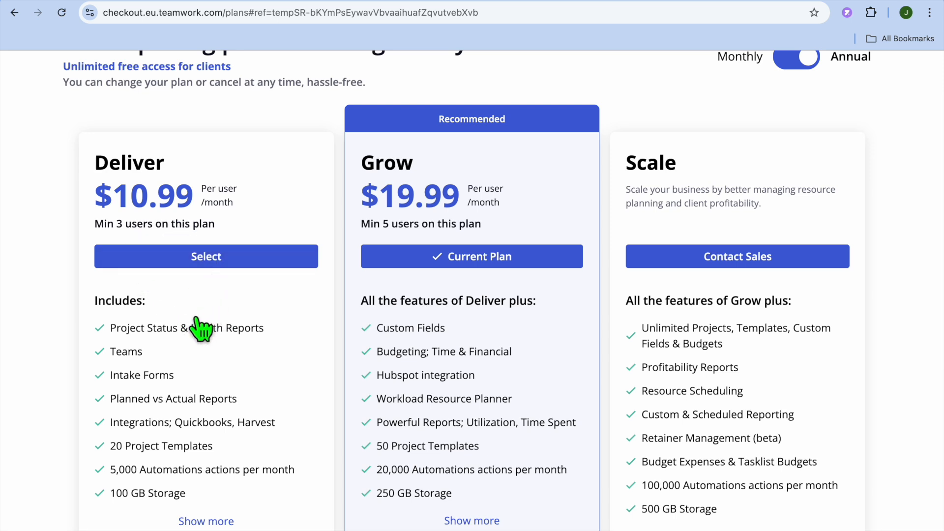
scroll(201, 328, down, 1)
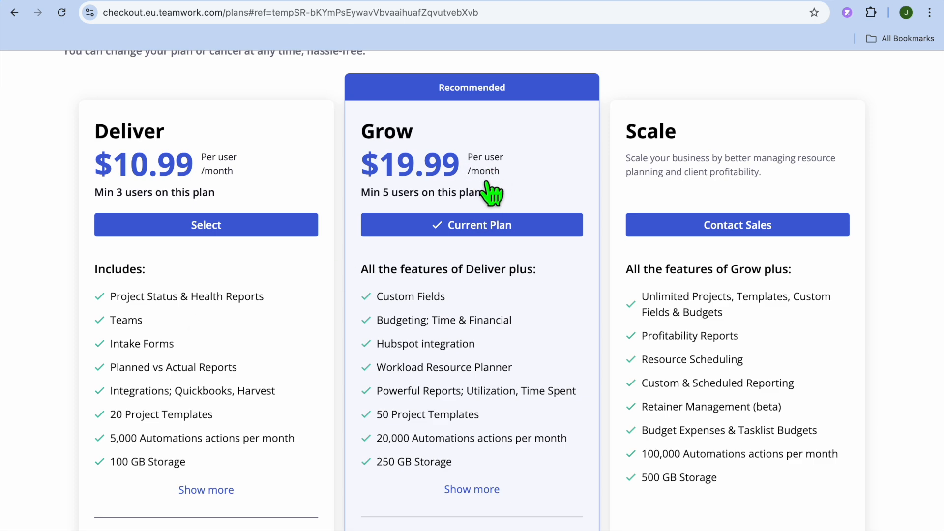
scroll(442, 337, down, 7)
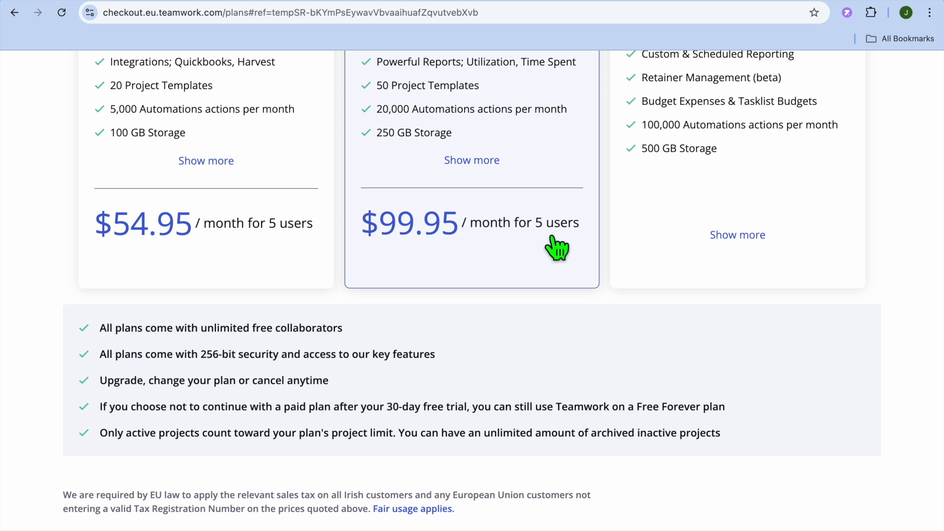
scroll(558, 248, up, 2)
scroll(558, 247, up, 5)
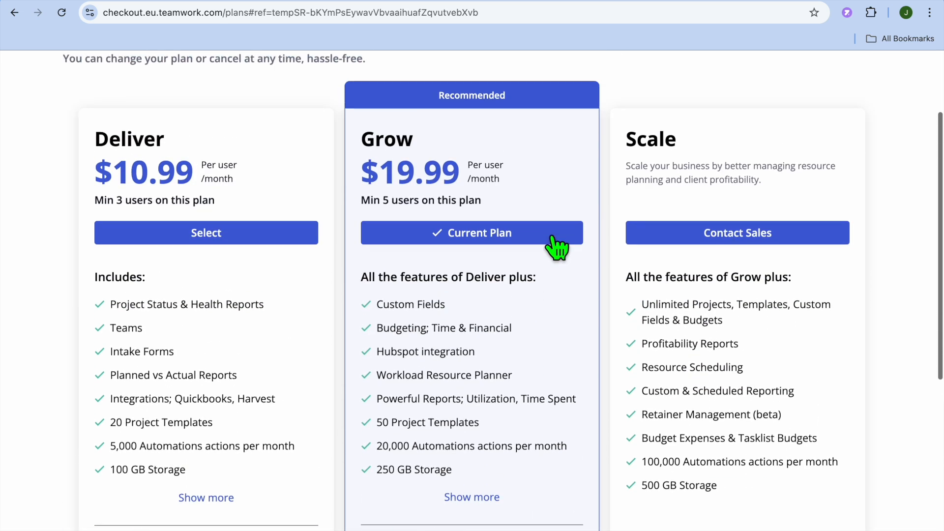
scroll(558, 248, up, 2)
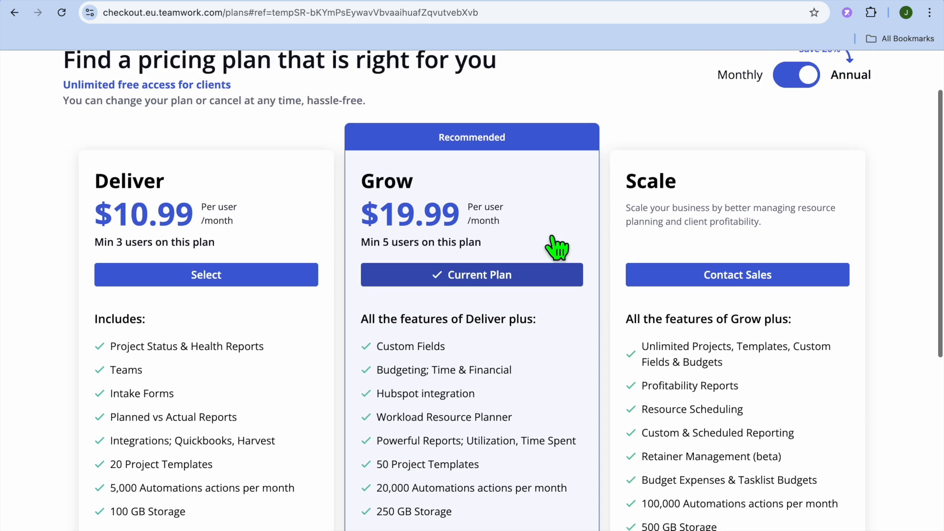